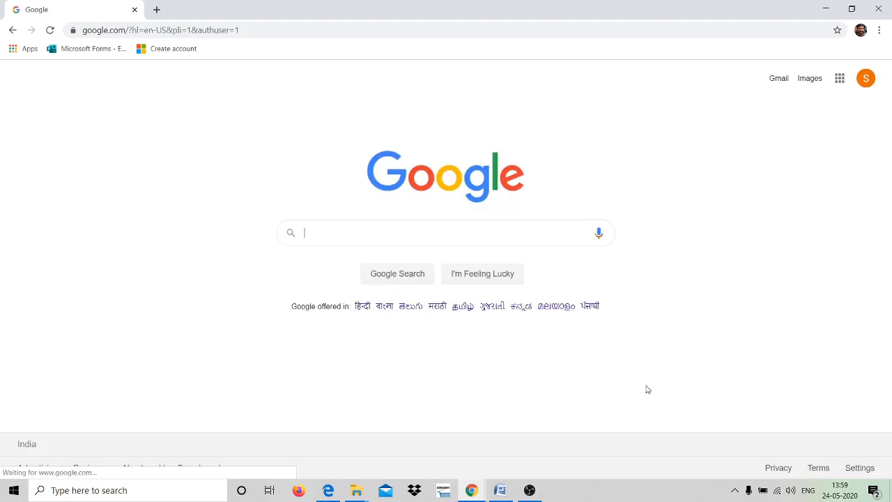
Launch Google Classroom from the Google apps list in Google Search.
left_click(840, 81)
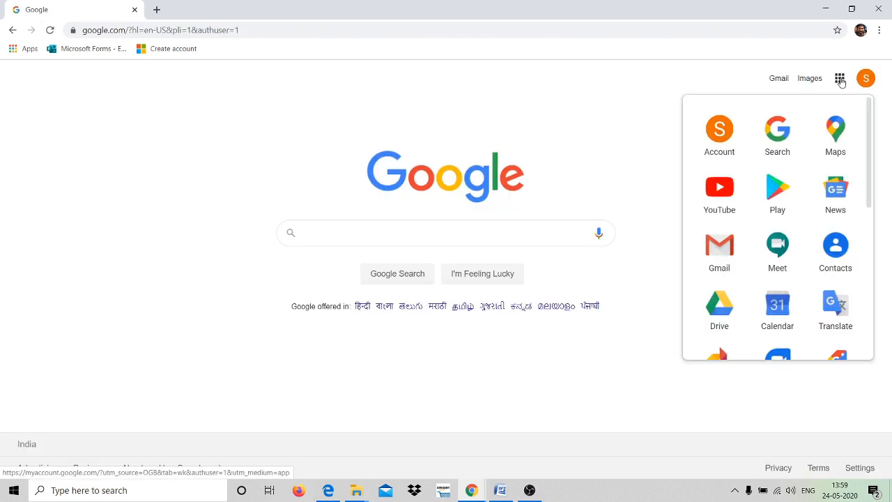
scroll(833, 152, "down", 1)
scroll(833, 155, "down", 4)
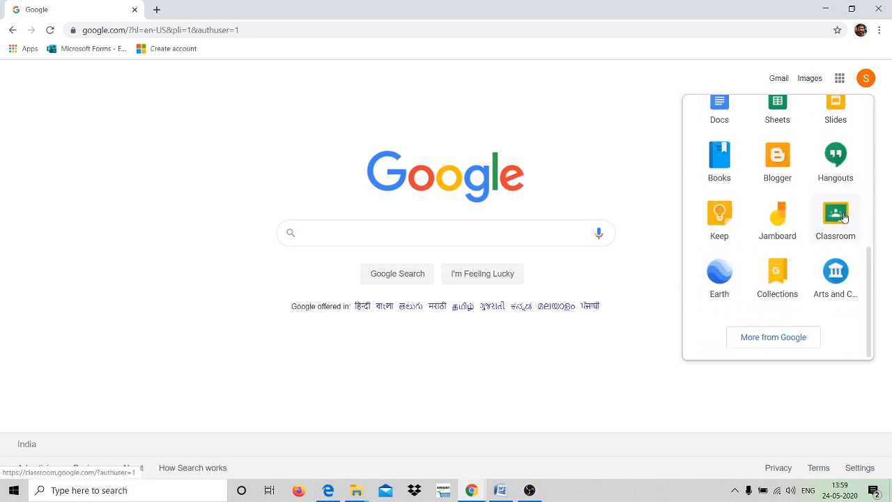
left_click(843, 216)
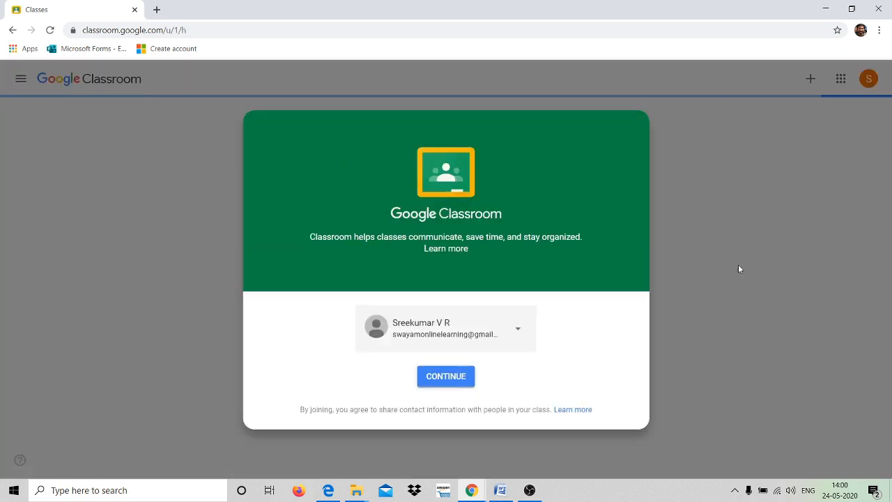
Continue into Classroom with the signed-in account, then dismiss the + menu and apps panel.
left_click(449, 380)
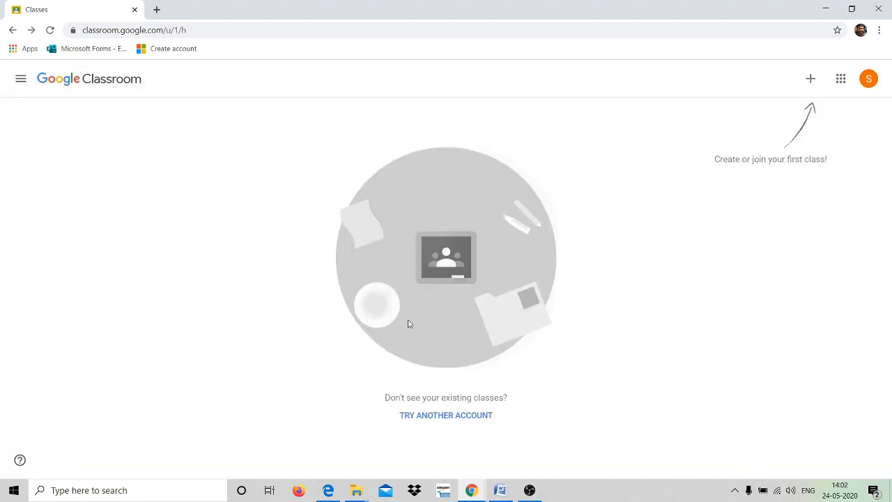
left_click(814, 80)
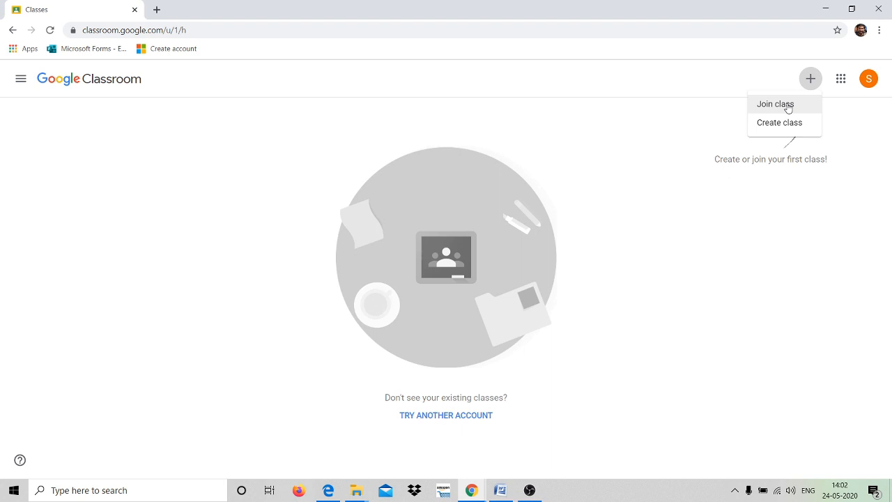
left_click(842, 82)
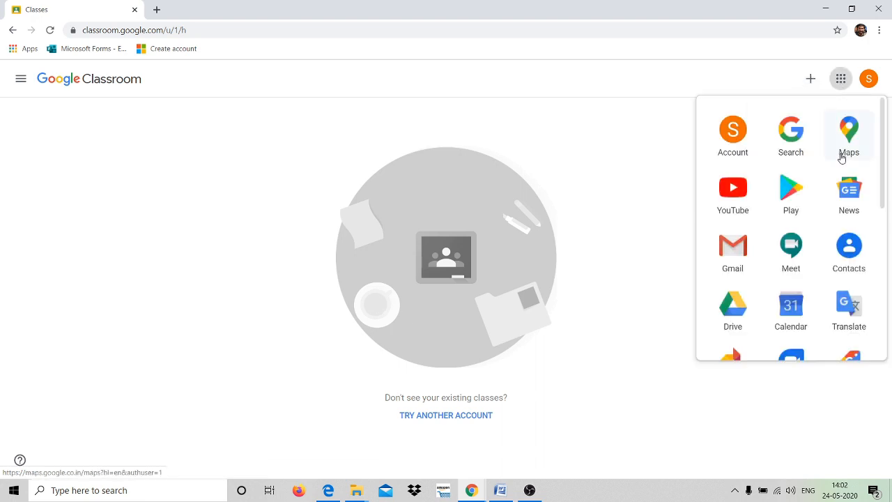
scroll(842, 156, "down", 2)
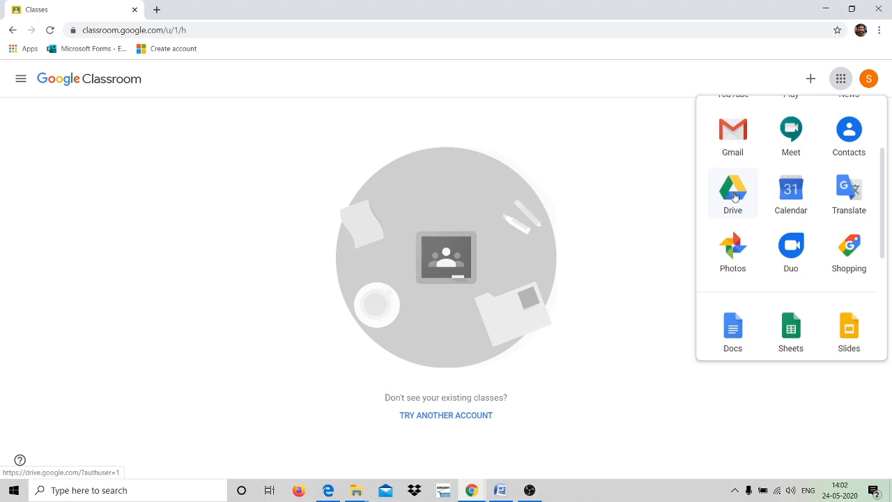
left_click(659, 229)
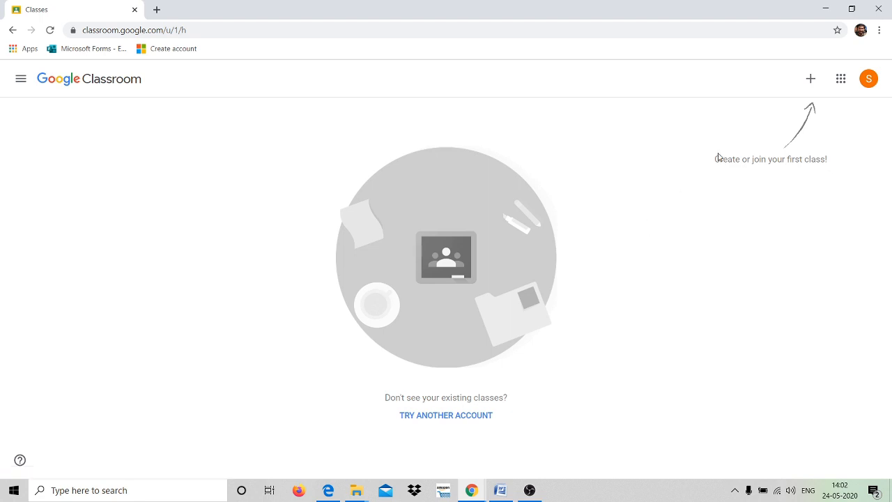
Choose Create class from the + menu to reach the school-use notice.
left_click(805, 85)
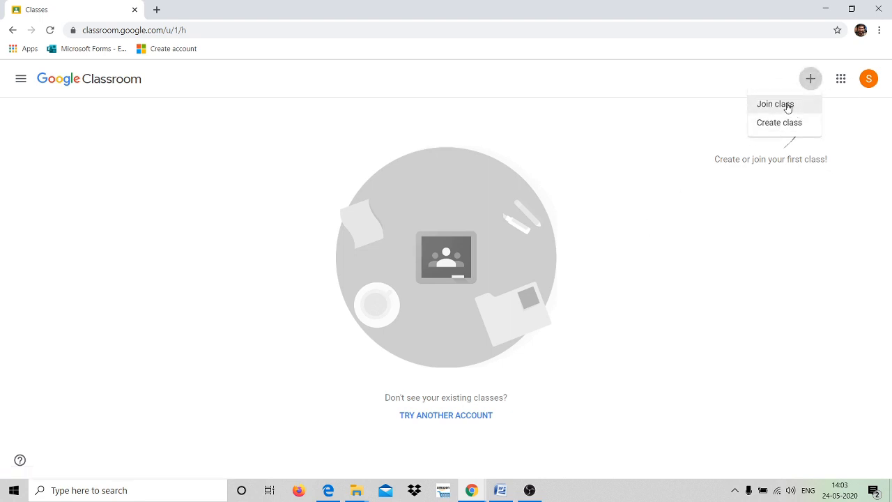
left_click(786, 104)
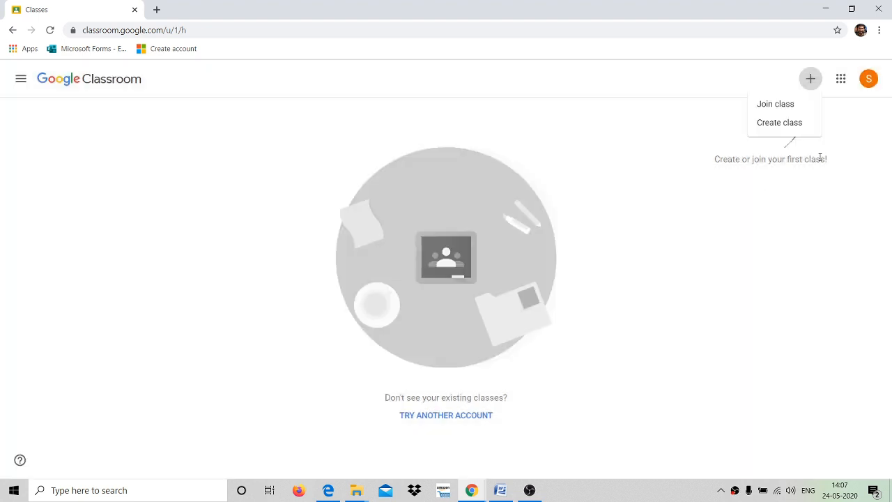
left_click(781, 126)
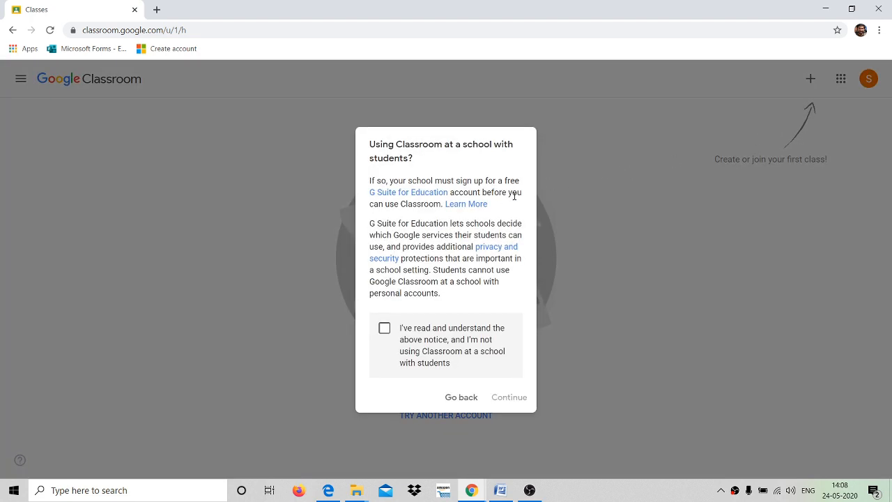
Acknowledge the school-use notice and continue to the empty Create class form.
left_click(384, 329)
left_click(514, 396)
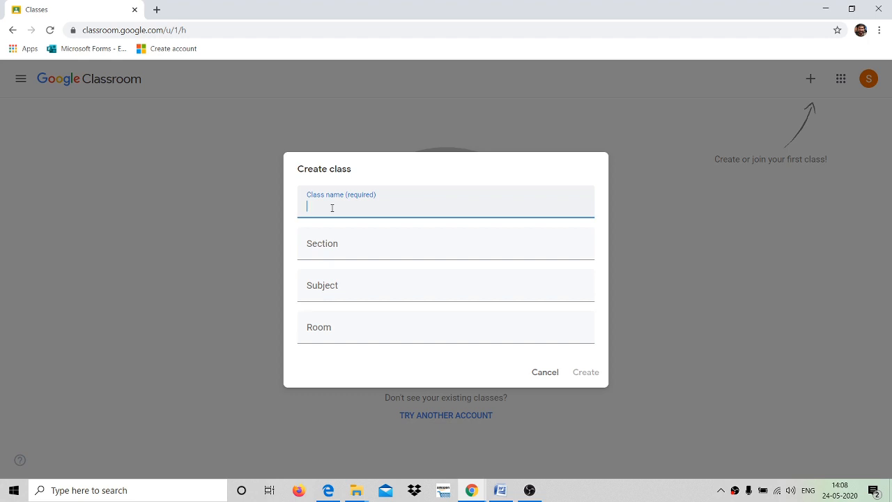
Create the class 'English Phonetics' with section 'semester 5 students of BA English'.
type("English Phonetics")
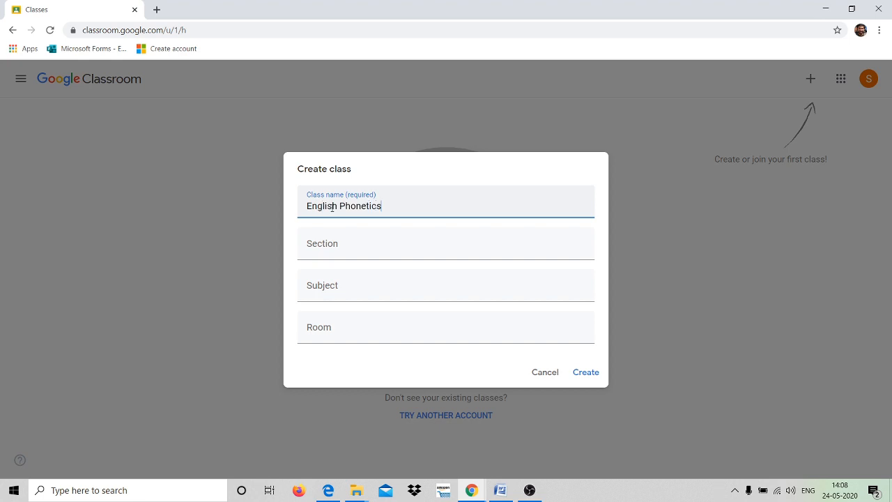
left_click(329, 253)
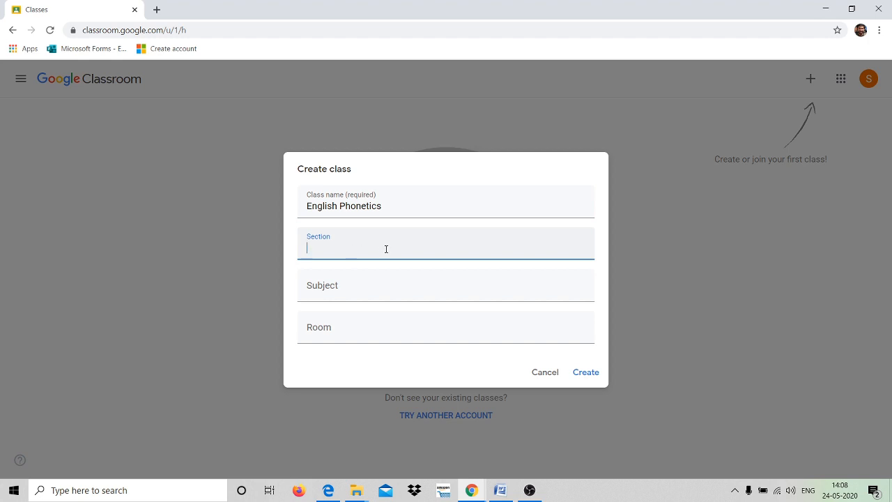
type("semester 5 students of BA English")
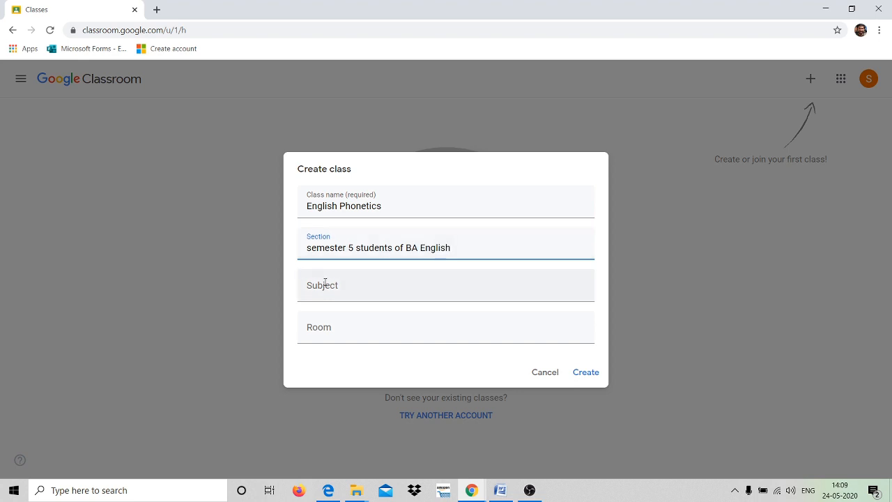
left_click(342, 293)
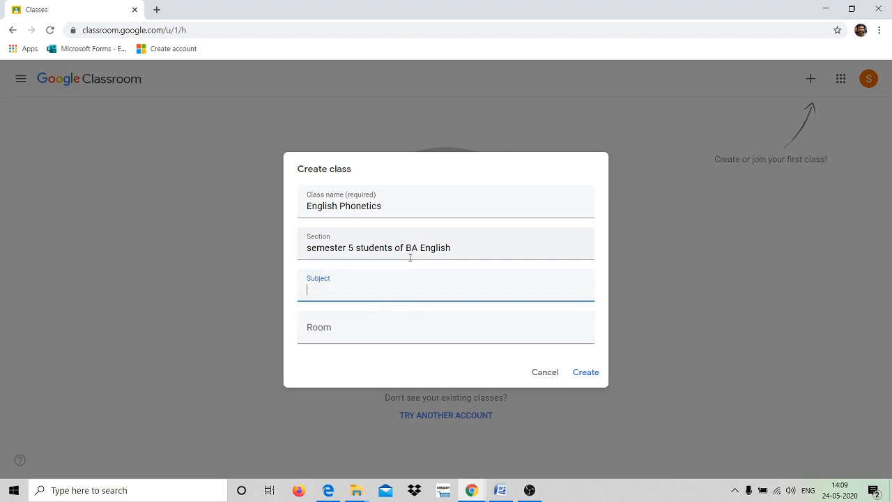
left_click(588, 374)
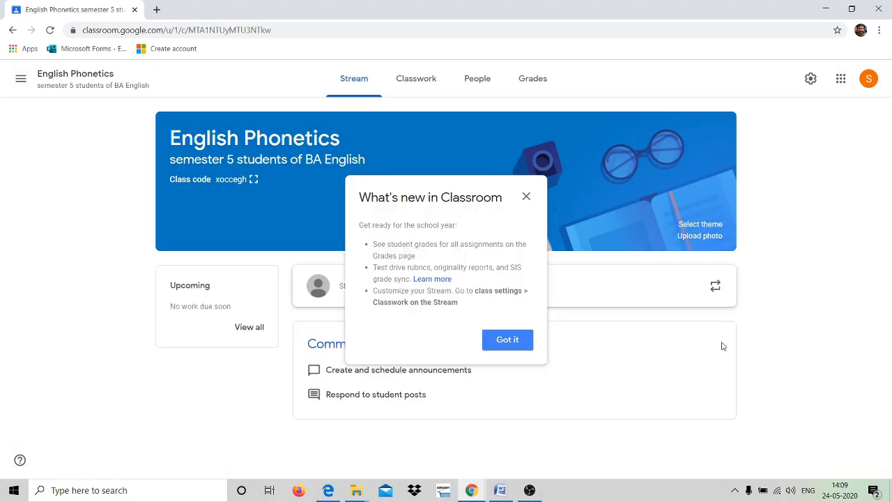
Dismiss the What's new announcement and display the class code enlarged.
left_click(517, 345)
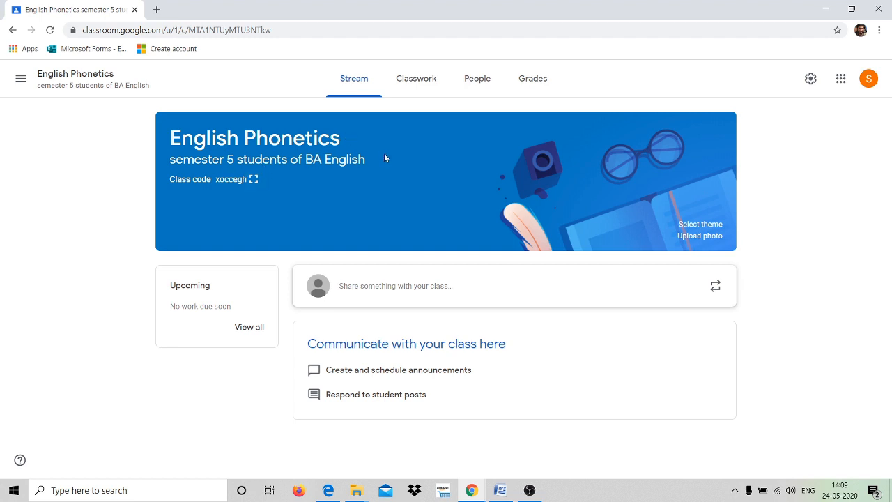
left_click(254, 180)
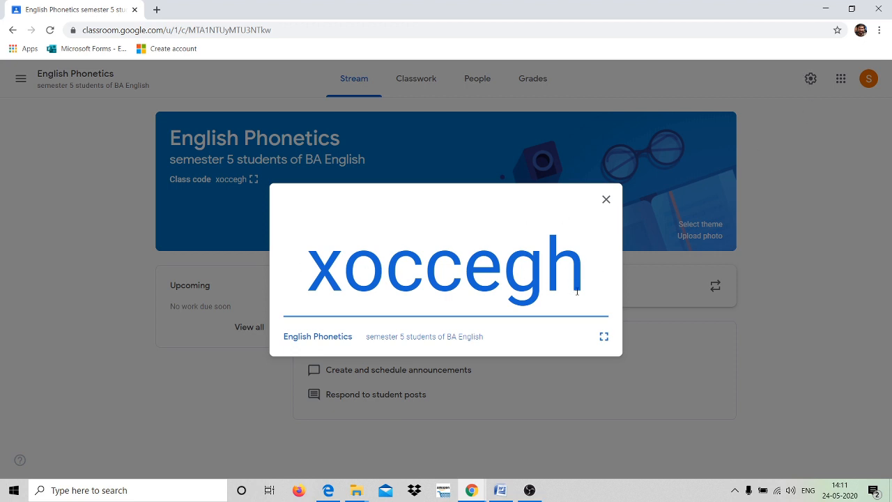
Close the enlarged class code display to return to the Stream page.
left_click(606, 200)
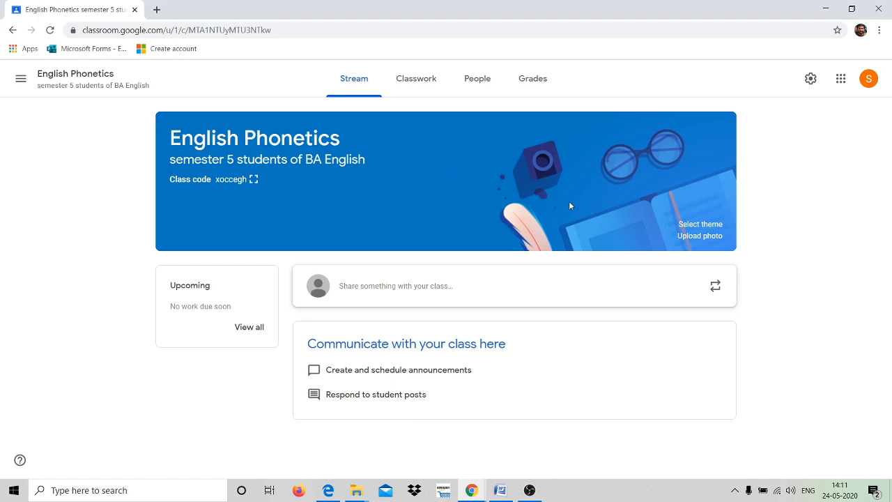
Set the class banner to the purple notebook-and-laptop English & History theme.
left_click(699, 227)
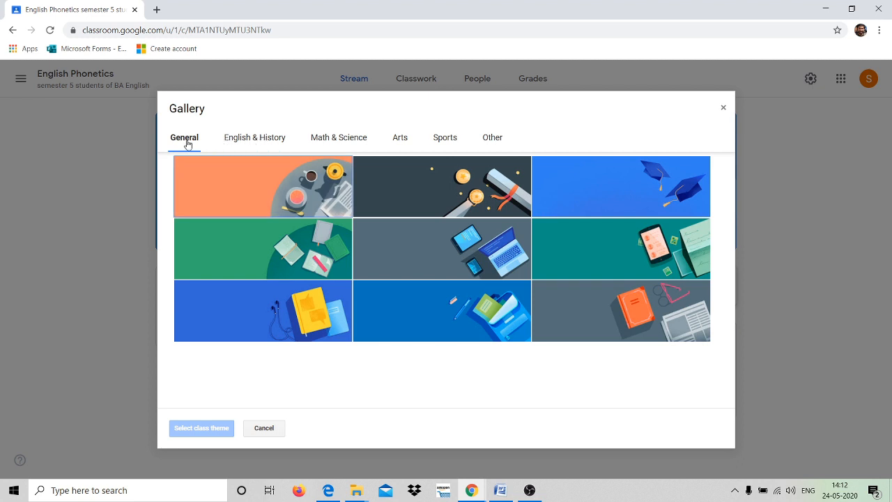
left_click(255, 141)
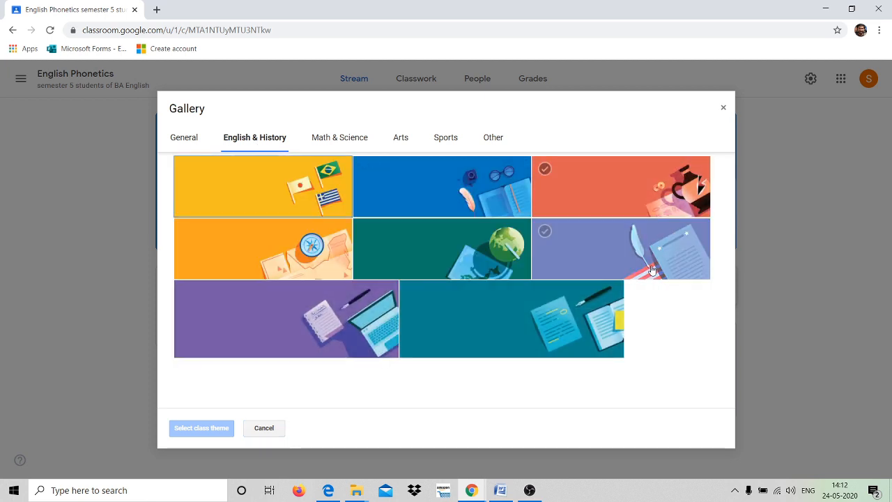
left_click(346, 144)
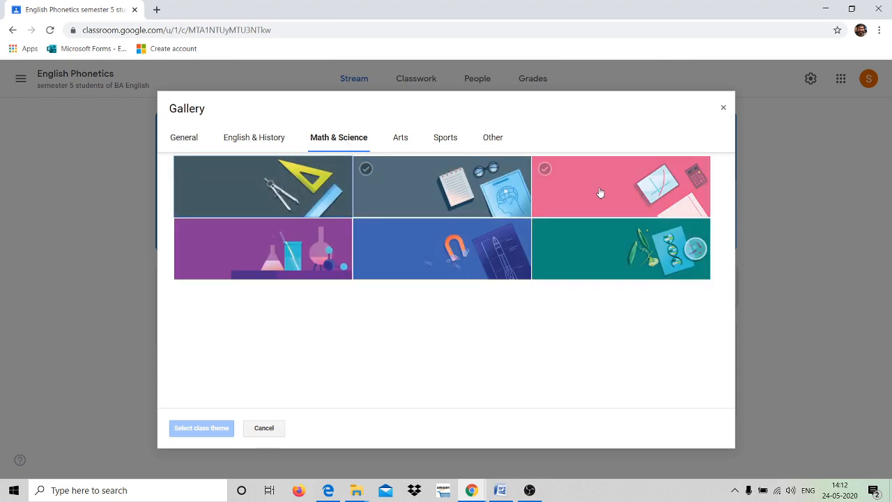
left_click(403, 142)
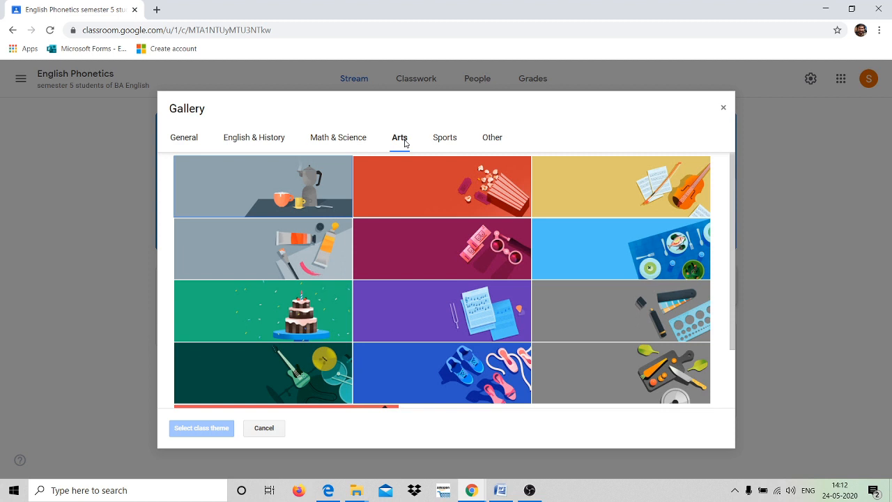
left_click(270, 143)
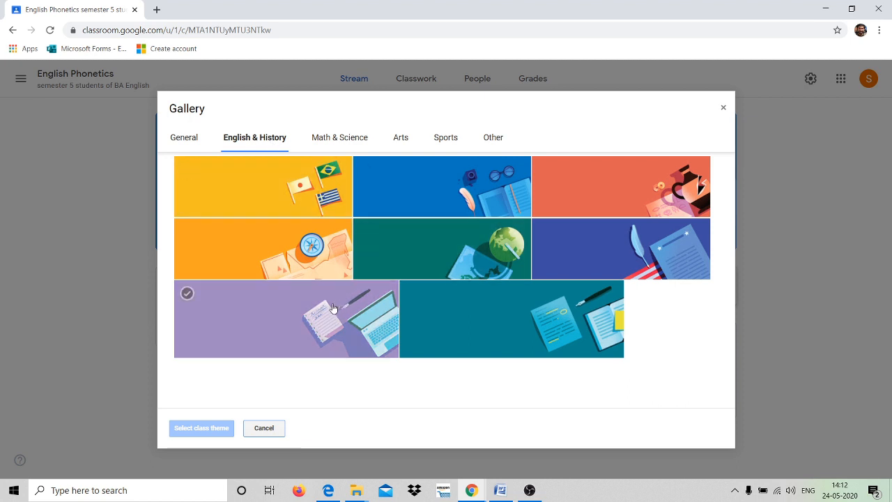
left_click(311, 304)
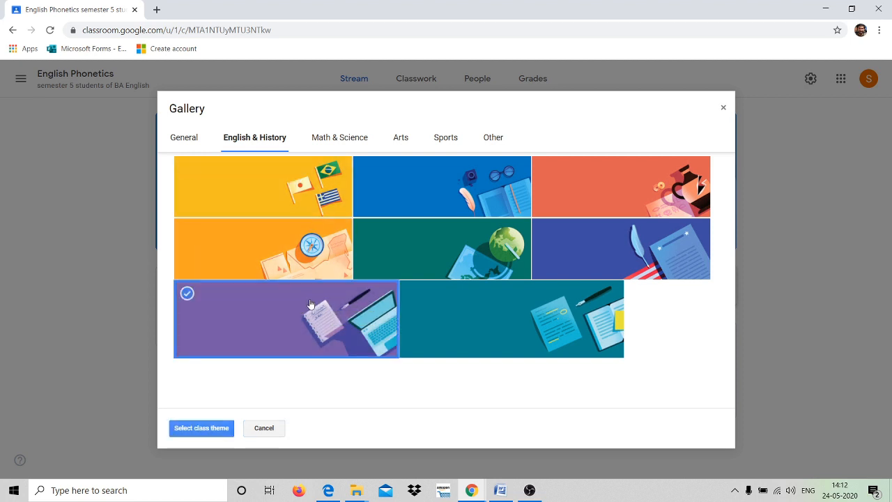
left_click(213, 428)
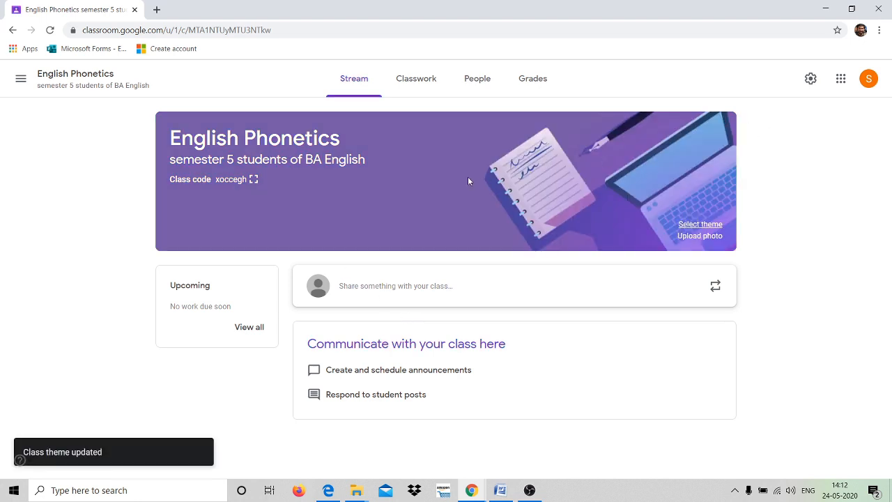
Open the custom banner photo upload and close it without making changes.
left_click(698, 237)
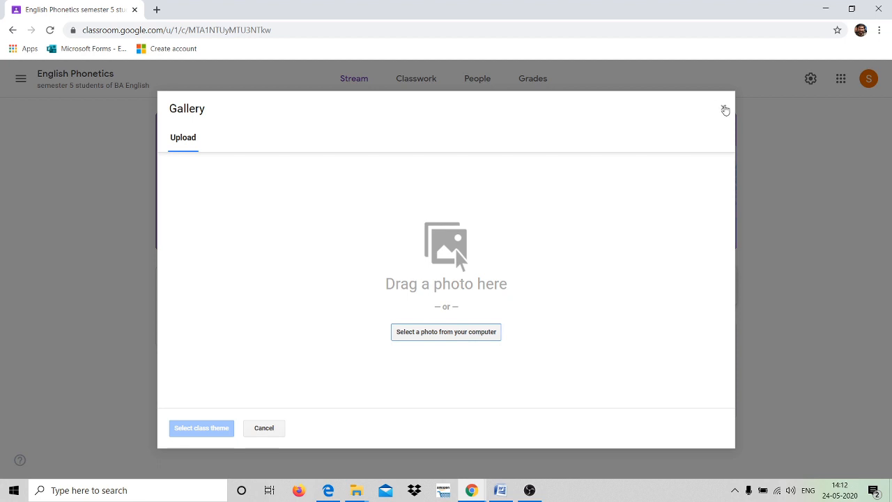
left_click(723, 108)
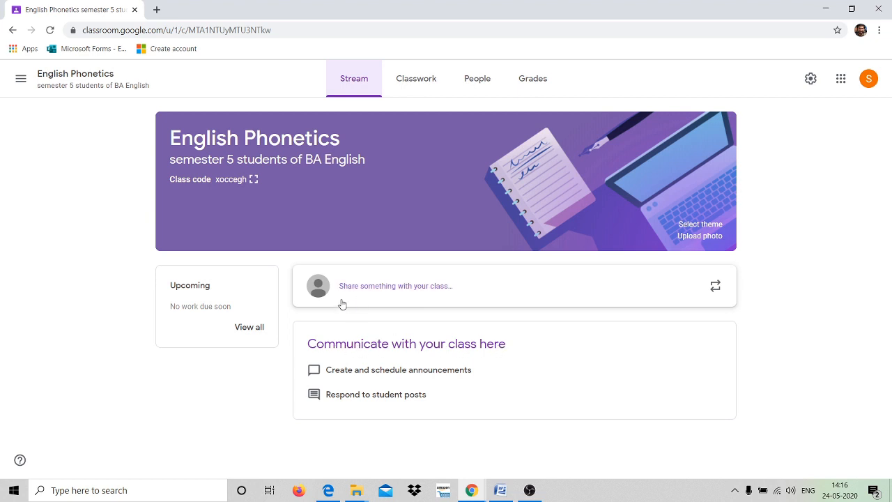
Open the People page showing one teacher and no students.
left_click(428, 79)
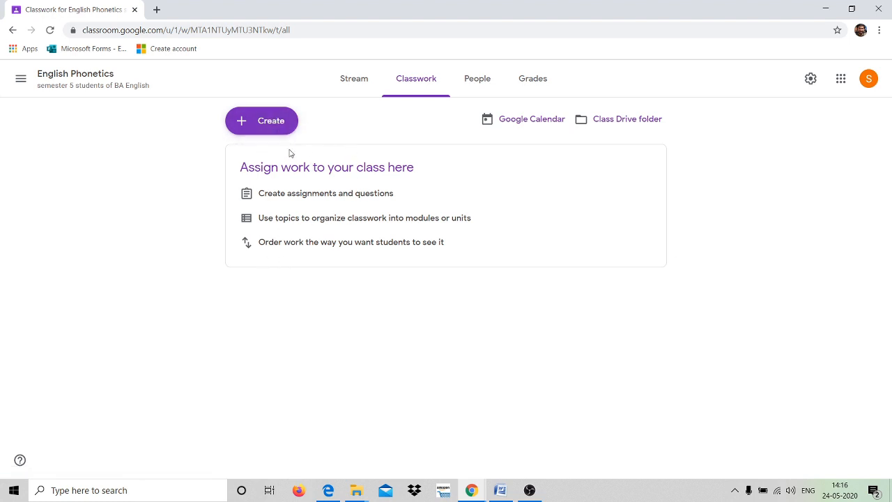
left_click(477, 83)
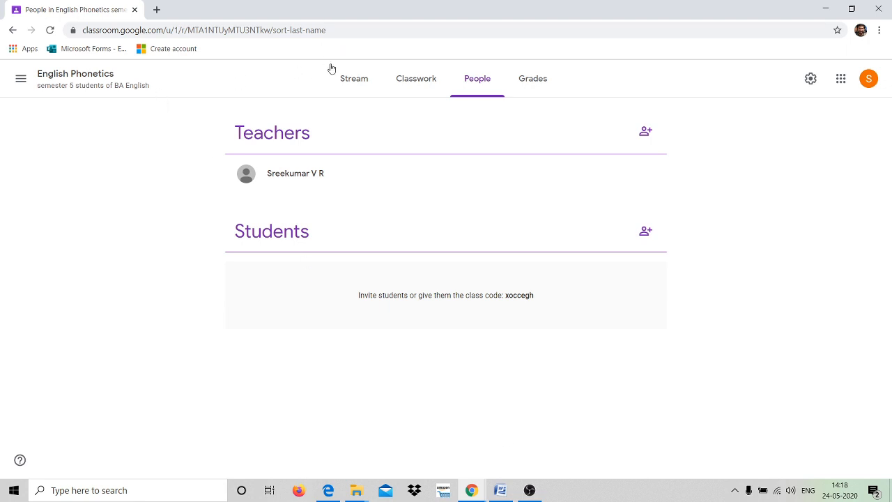
From the People page, invite a co-teacher to English Phonetics by entering their e-mail address.
left_click(353, 79)
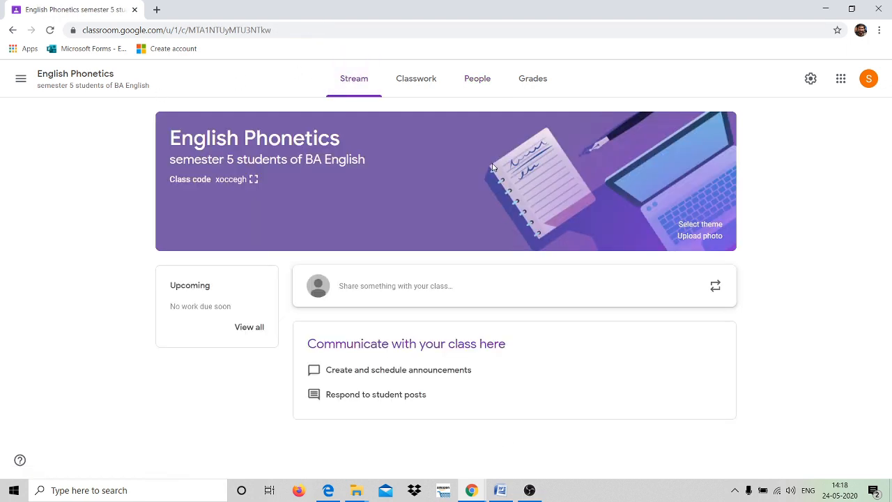
left_click(477, 81)
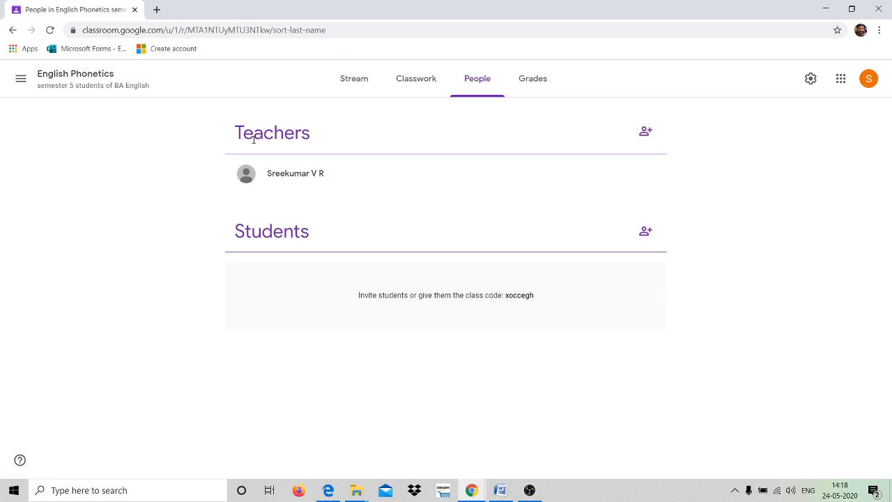
left_click(648, 133)
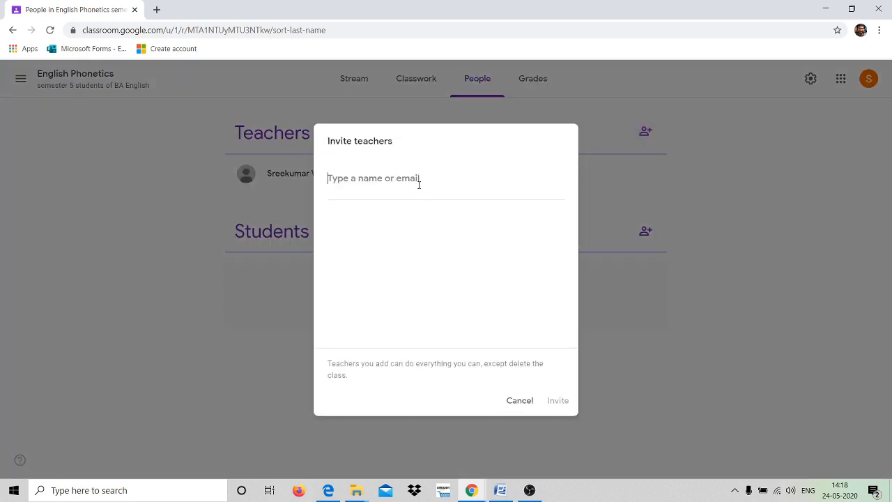
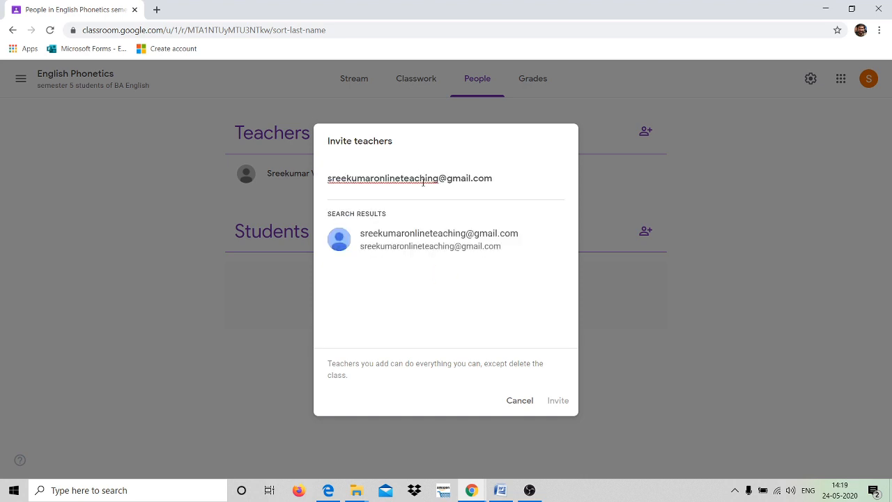
left_click(426, 238)
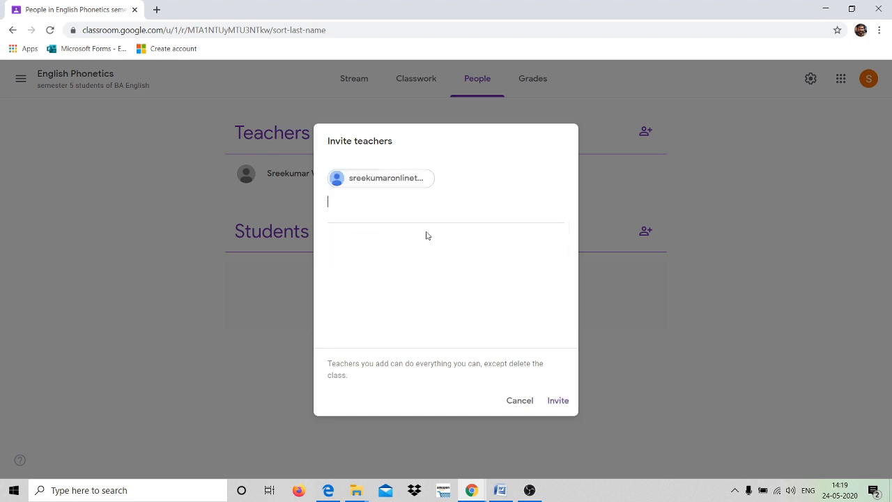
left_click(558, 402)
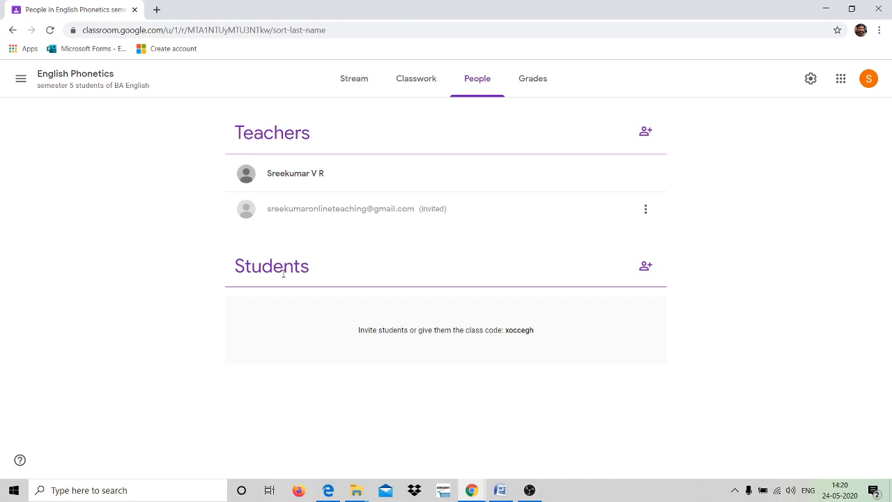
Invite one student to the class by entering the student's e-mail address and selecting their account.
left_click(647, 269)
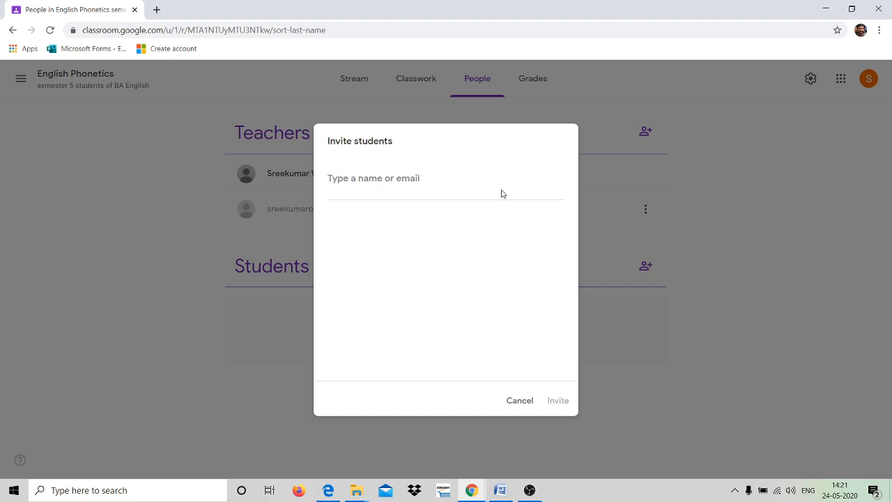
type("nam")
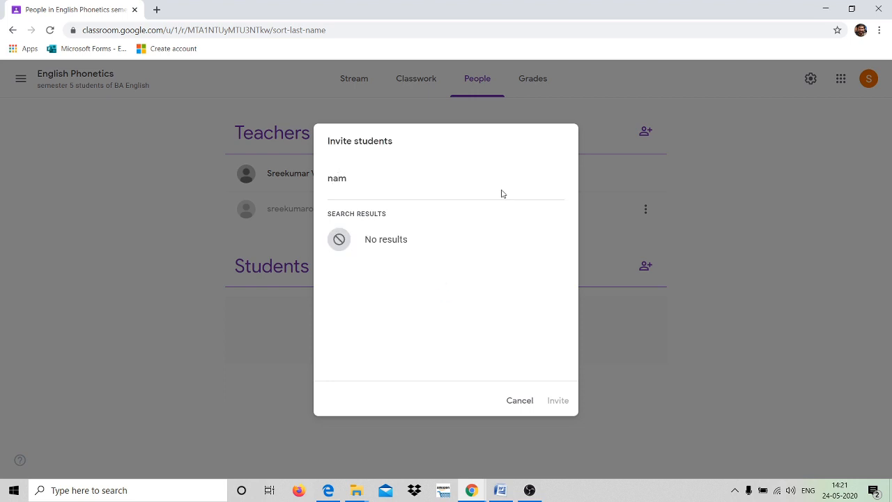
key("BackSpace")
key("BackSpace")
key("BackSpace")
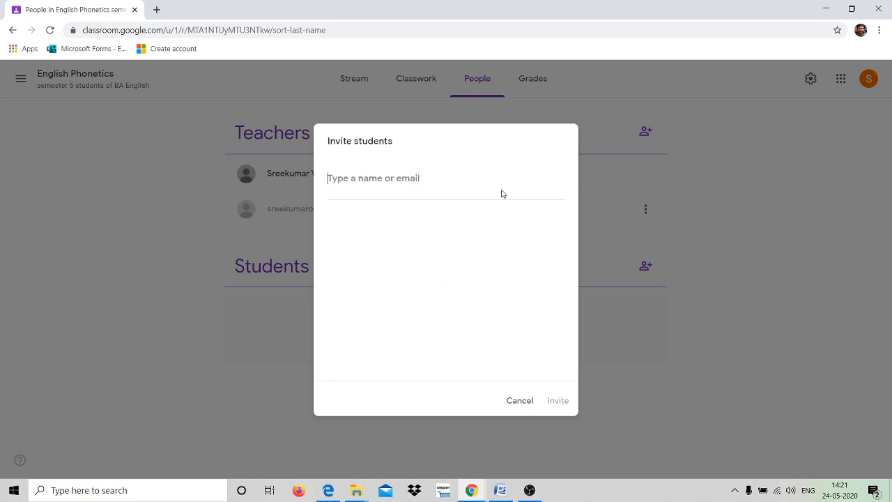
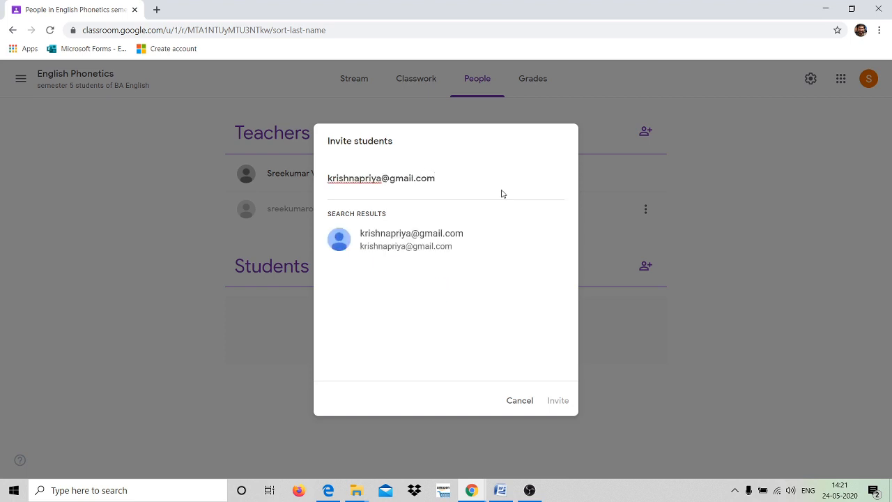
left_click(418, 233)
left_click(561, 400)
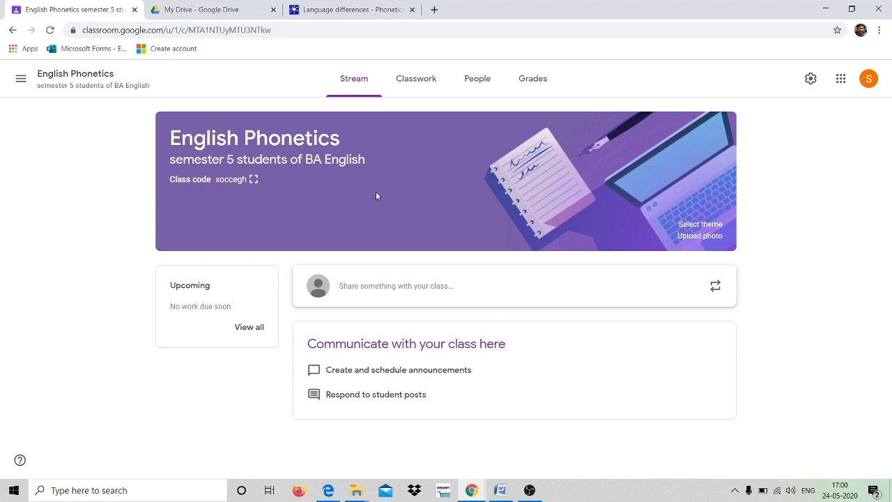
Open the English Phonetics Classwork page and show its Create menu of new item types.
left_click(421, 87)
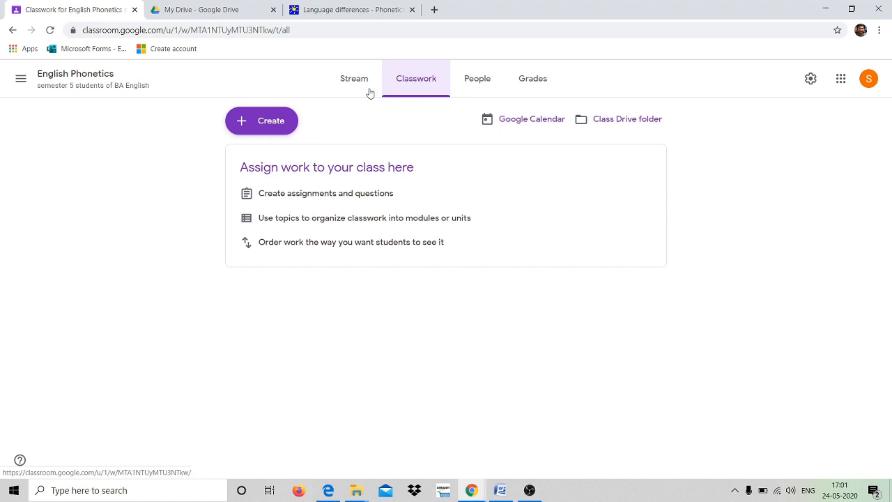
left_click(275, 121)
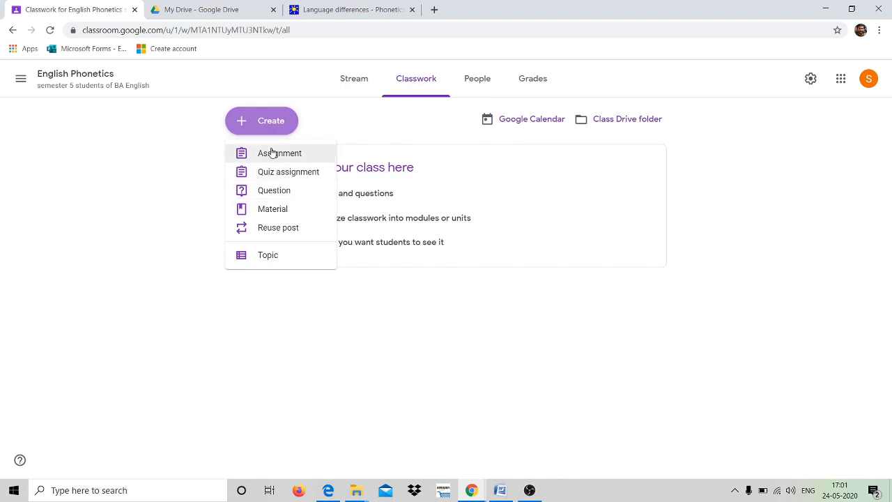
Add a topic named 'Introduction' from the Create menu.
left_click(272, 255)
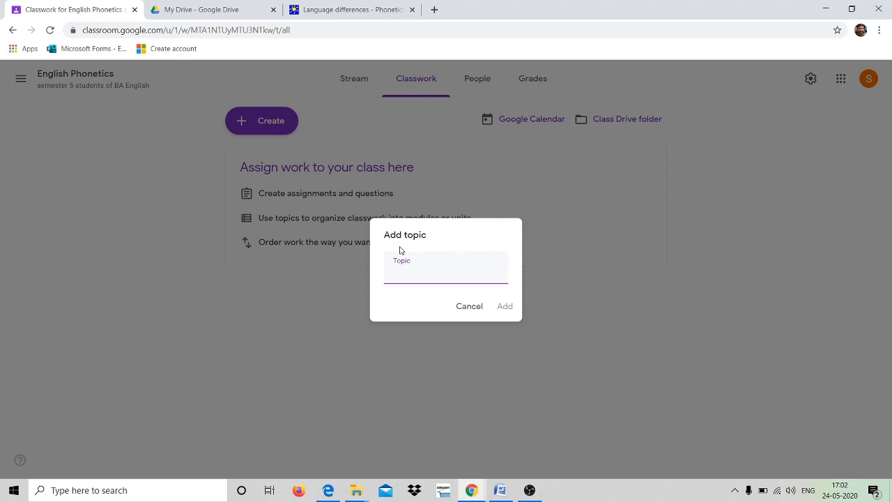
type("Introduction")
left_click(498, 308)
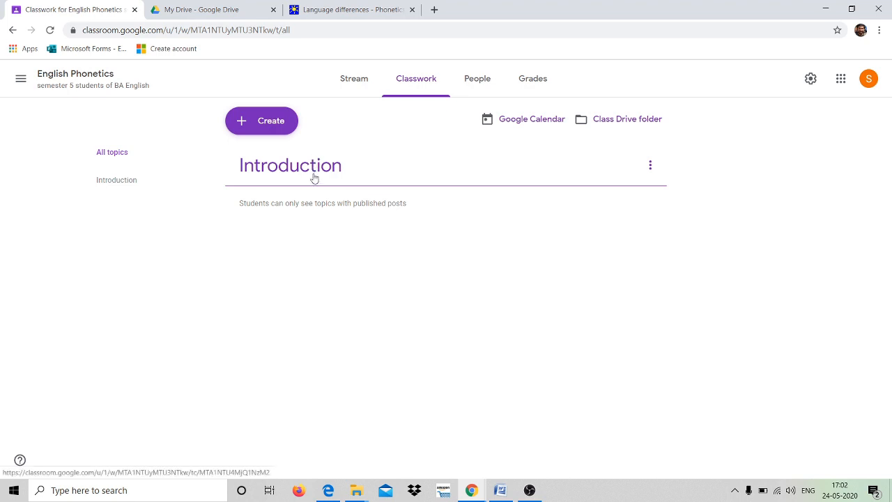
Add two more topics, 'Consonants' and 'Vowels', through Create > Topic.
left_click(274, 125)
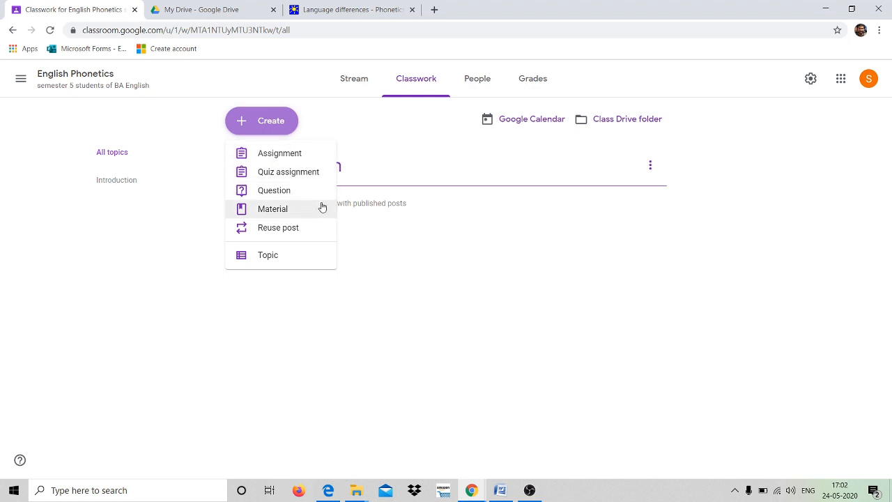
left_click(187, 208)
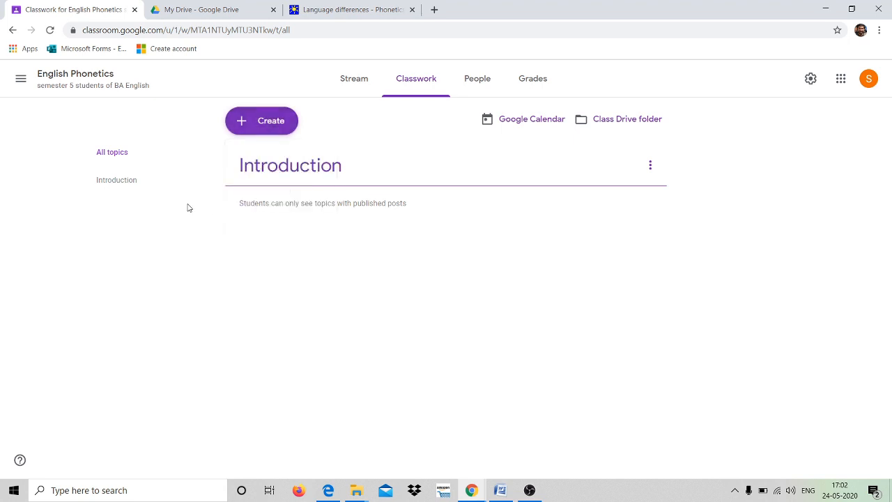
left_click(267, 124)
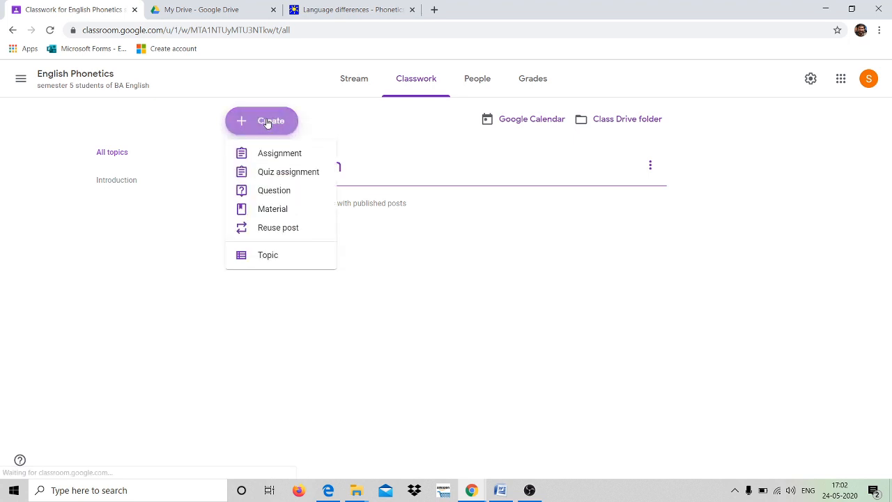
left_click(273, 257)
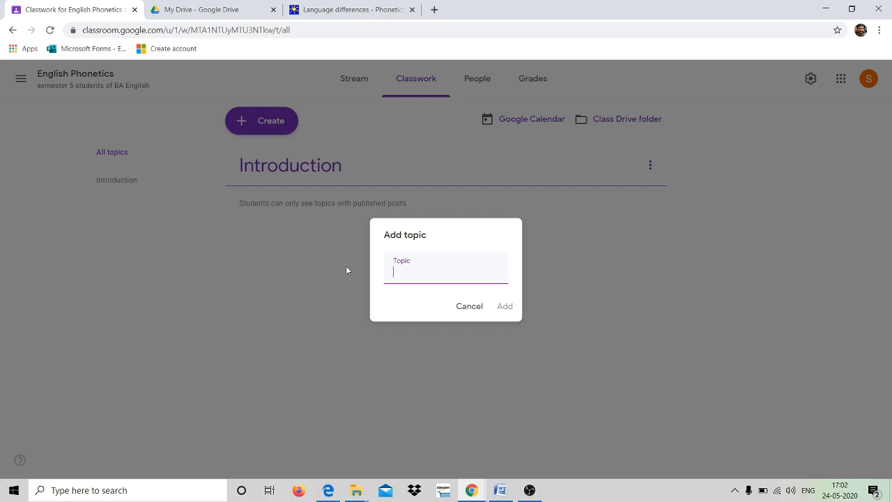
type("Consonants")
left_click(510, 307)
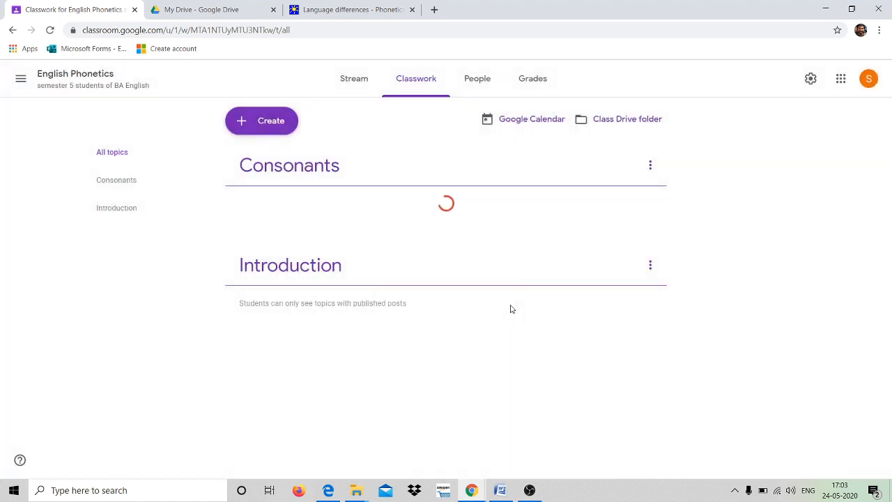
left_click(274, 124)
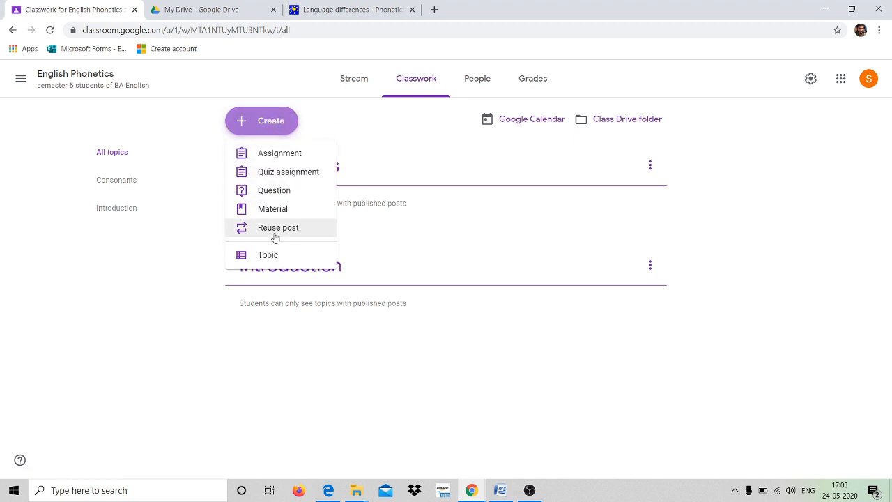
left_click(269, 255)
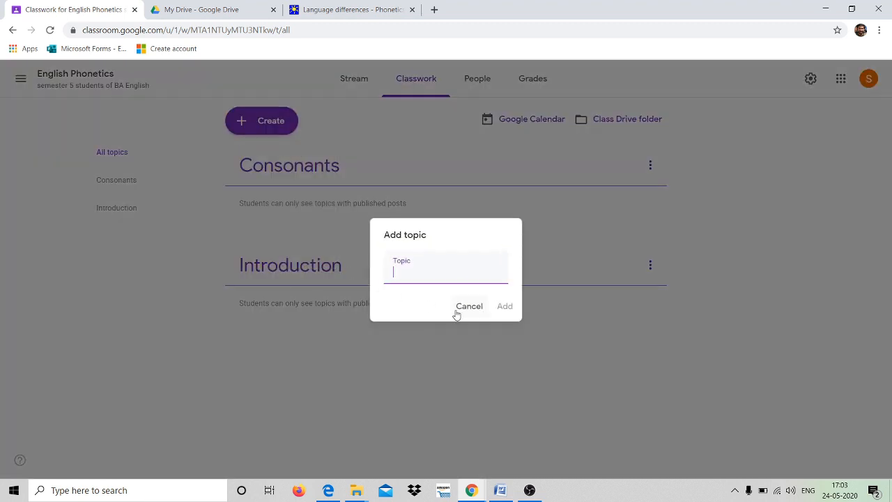
type("Vowels")
left_click(503, 308)
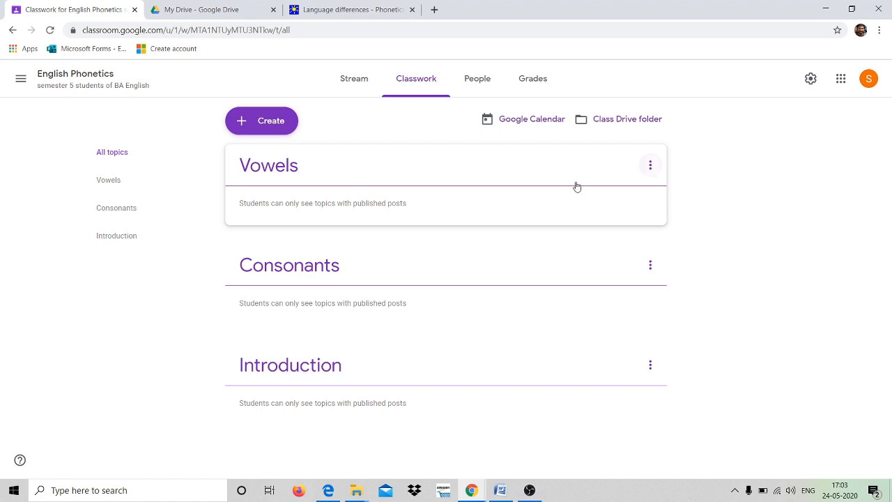
Move Vowels below Consonants, then move Introduction up twice to the top of the list.
left_click(653, 166)
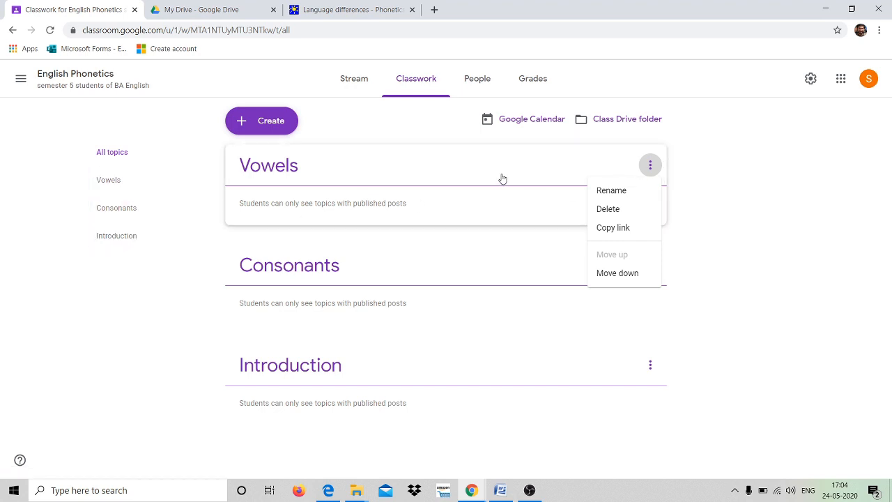
left_click(619, 275)
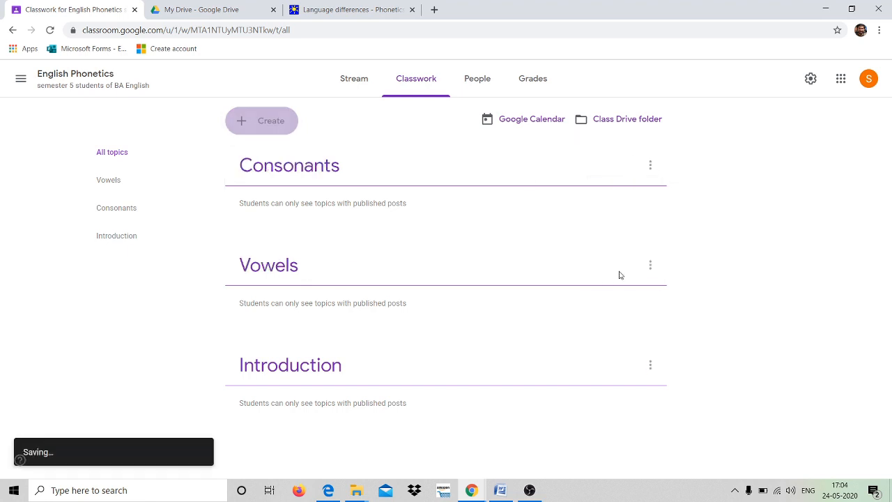
left_click(651, 367)
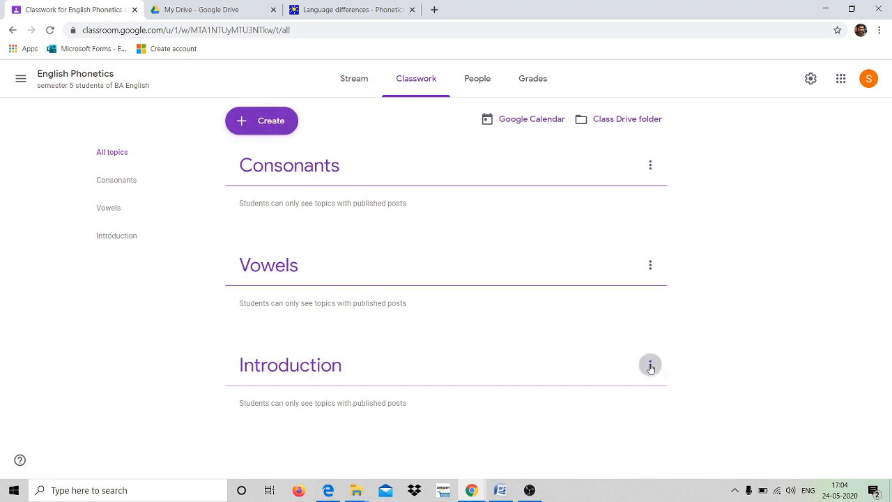
left_click(613, 438)
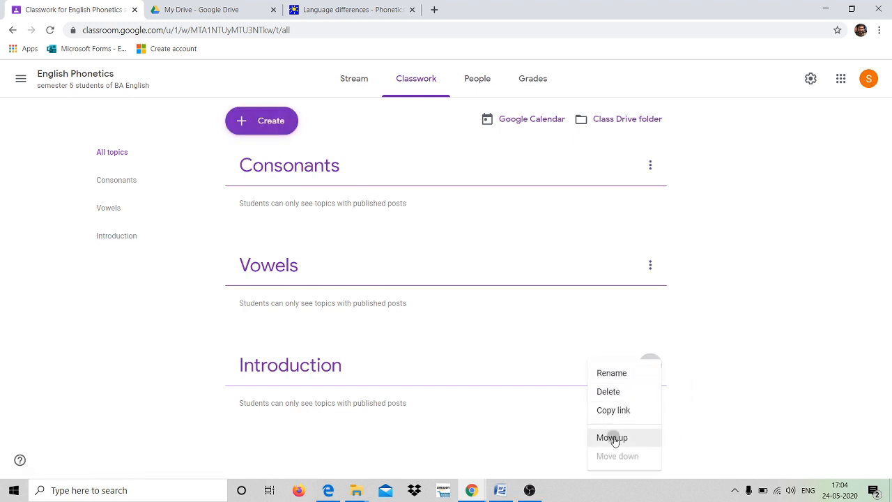
left_click(651, 267)
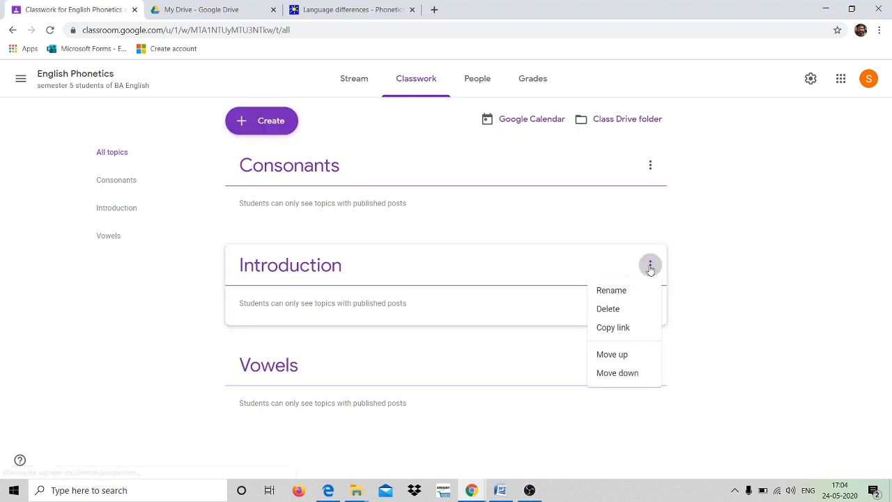
left_click(626, 355)
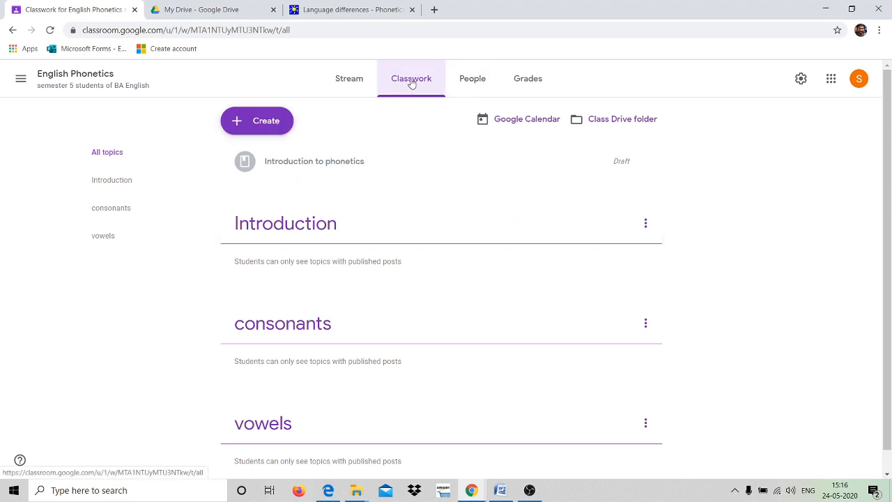
Create a new material titled 'introduction' and place the cursor in its description.
left_click(261, 123)
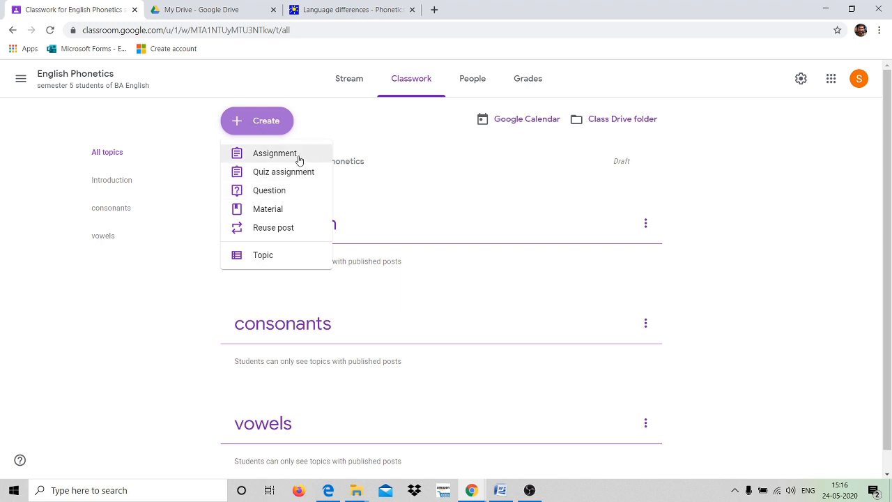
left_click(274, 213)
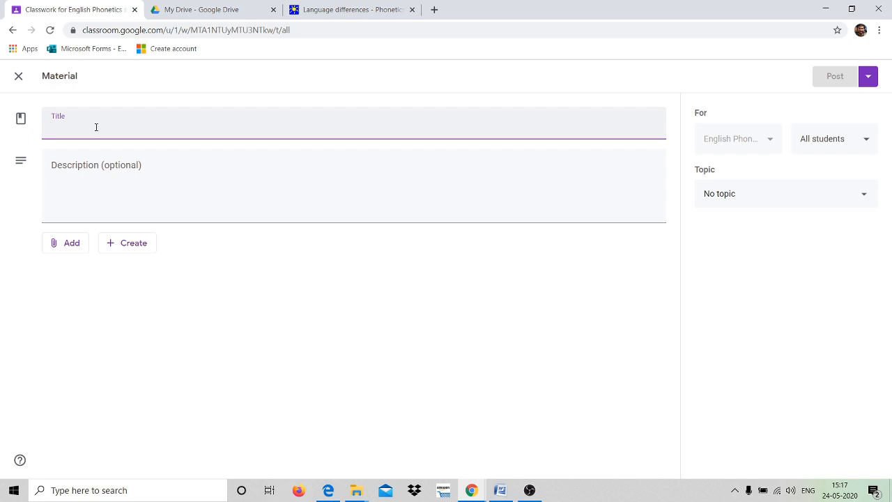
type("intr")
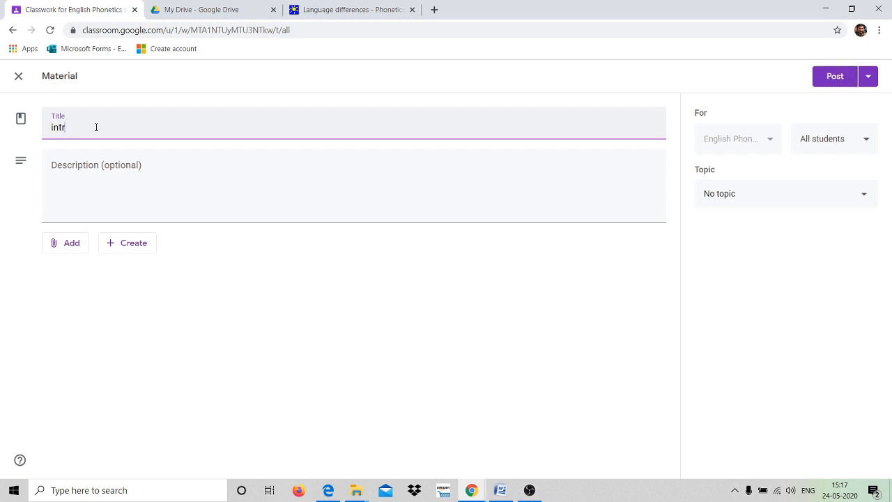
type("oduction")
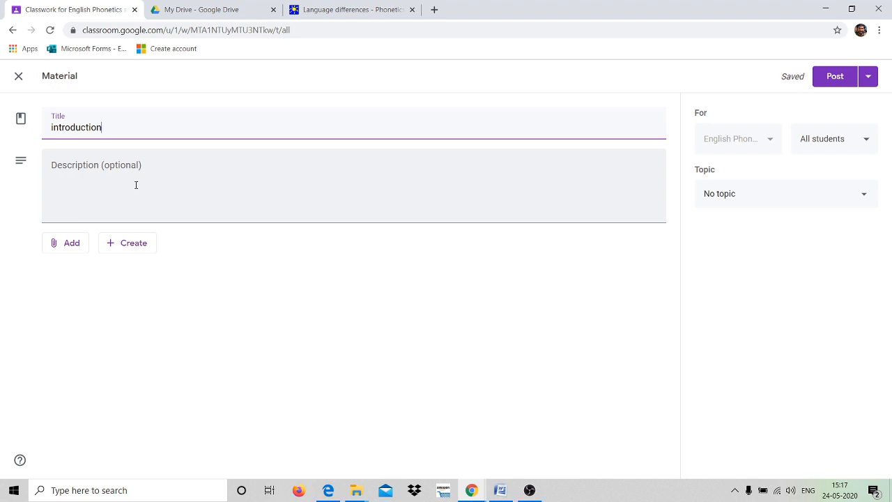
left_click(97, 185)
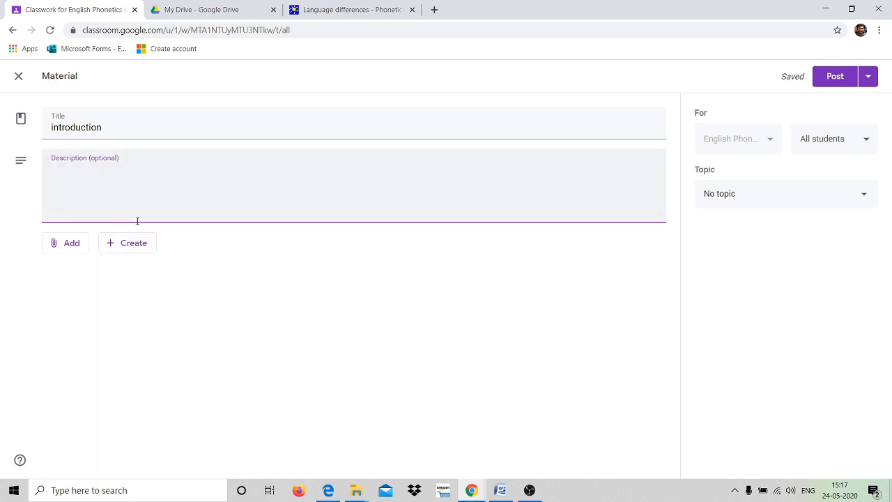
Attach english phonetics.pptx from My Drive > phonetics > ppts to the material.
left_click(72, 246)
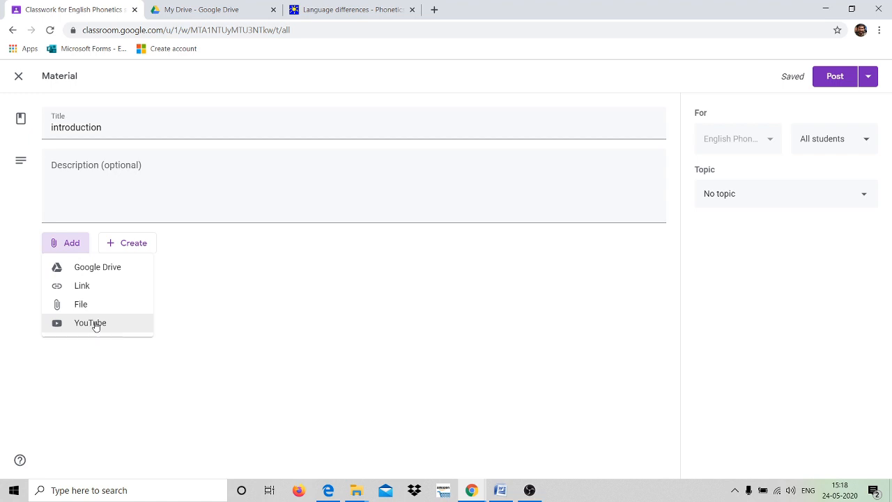
left_click(101, 270)
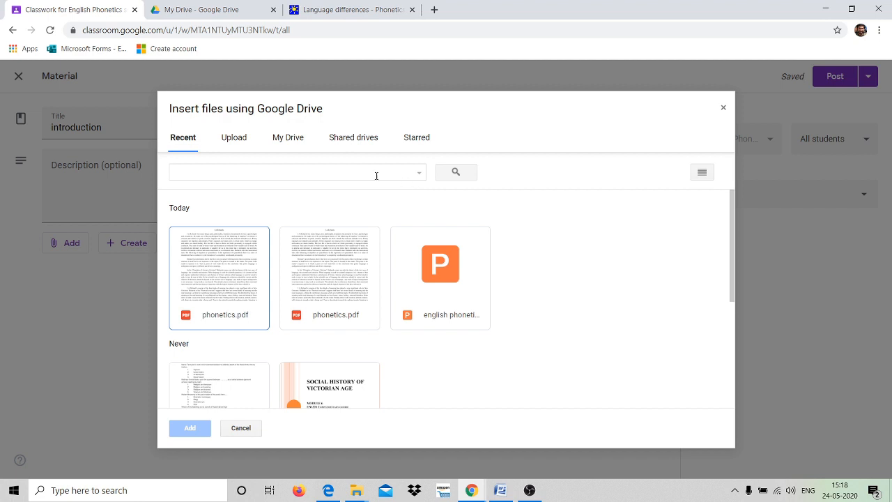
left_click(296, 140)
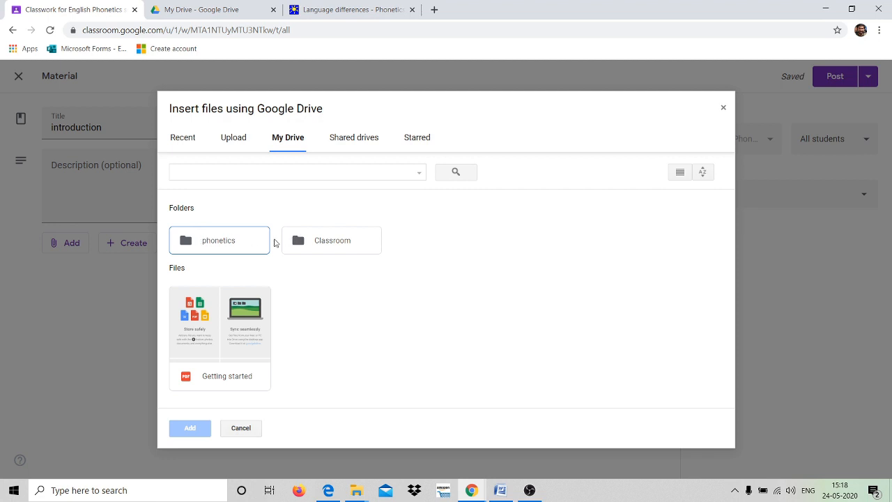
double_click(225, 243)
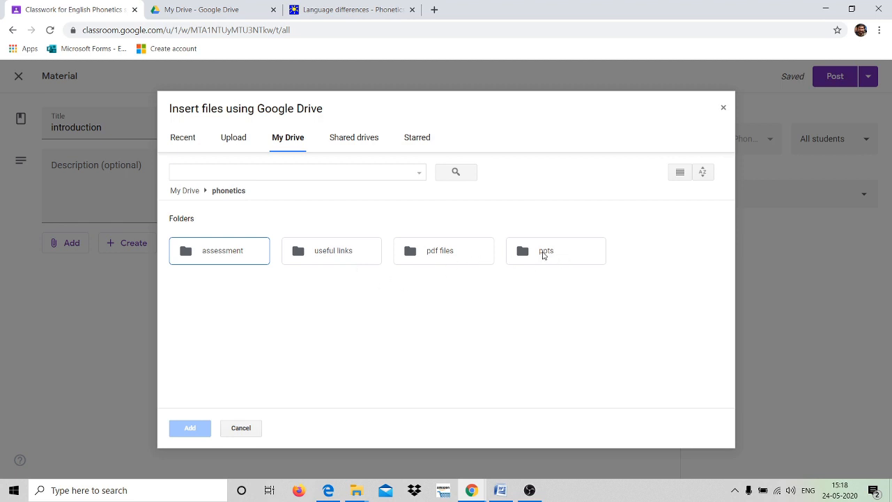
double_click(544, 256)
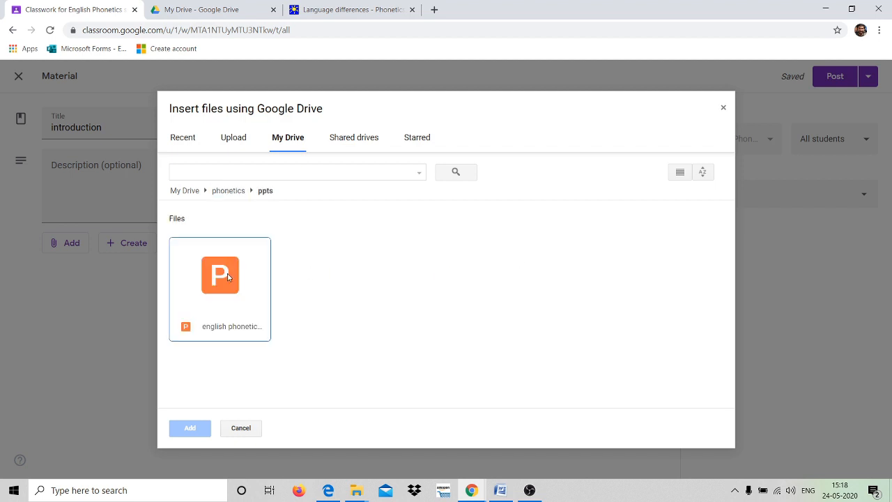
left_click(217, 277)
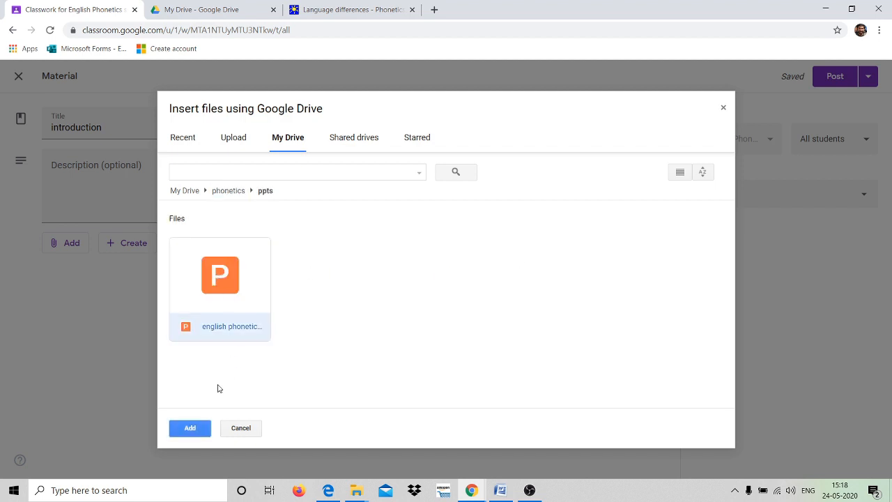
left_click(189, 431)
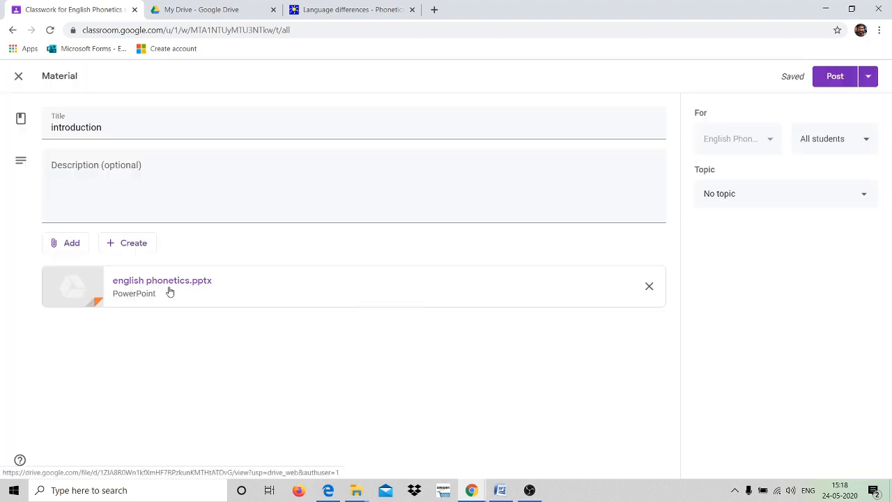
Attach the 'Language differences - Phonetics and phonology' page URL as a link.
left_click(73, 244)
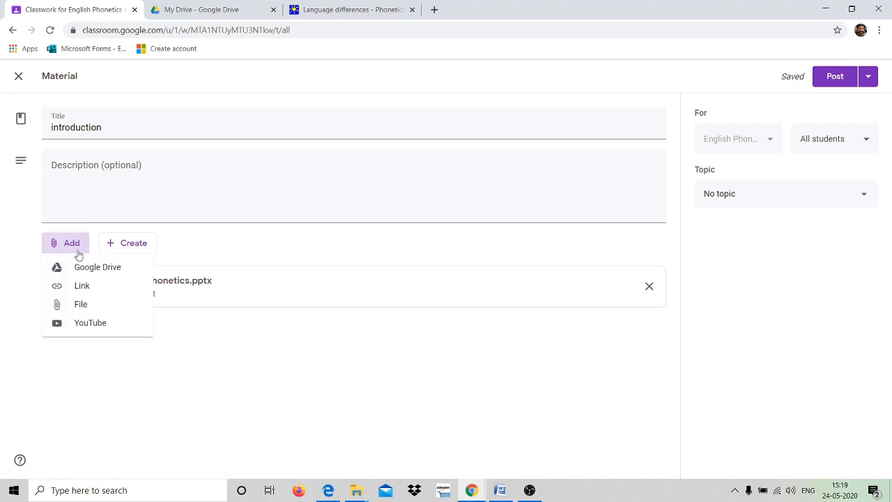
left_click(82, 287)
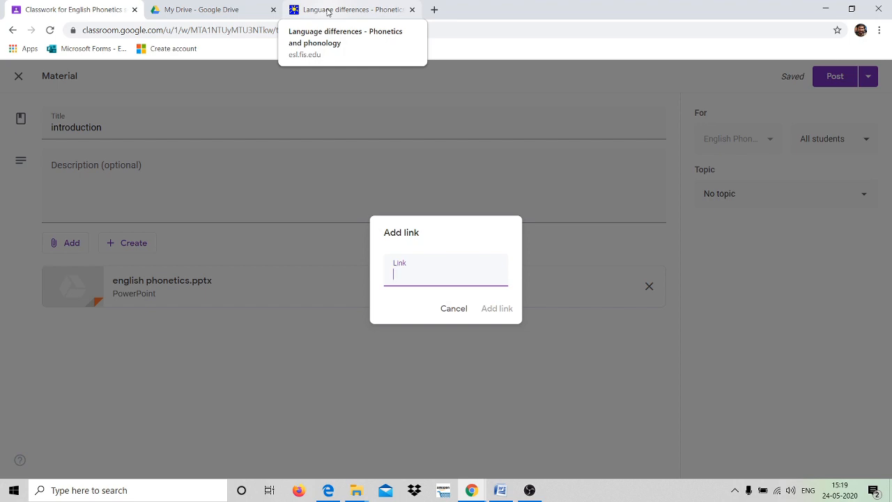
left_click(324, 10)
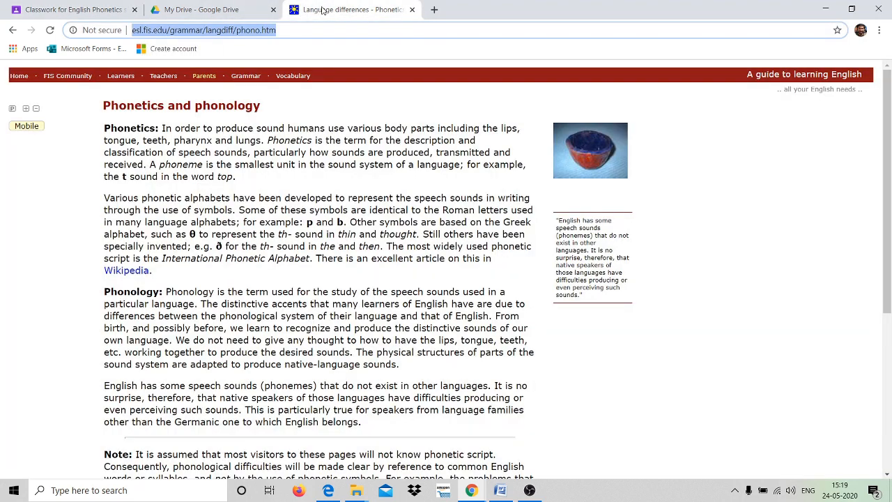
right_click(237, 31)
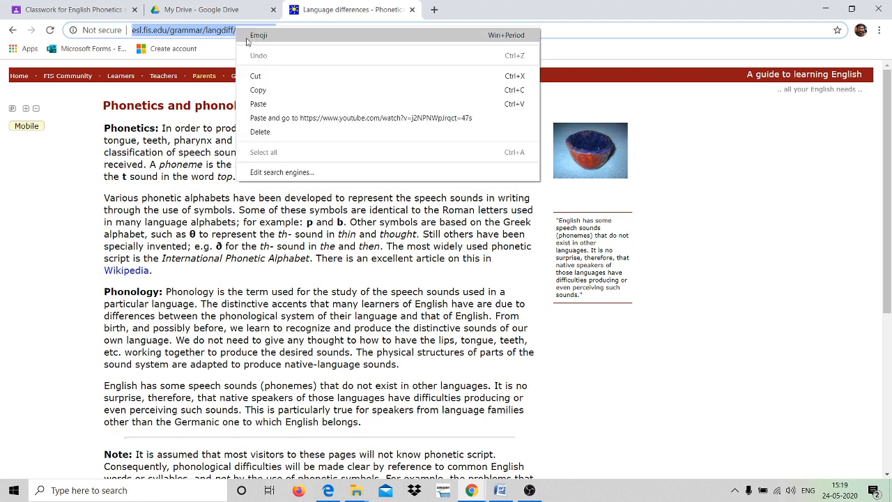
left_click(263, 90)
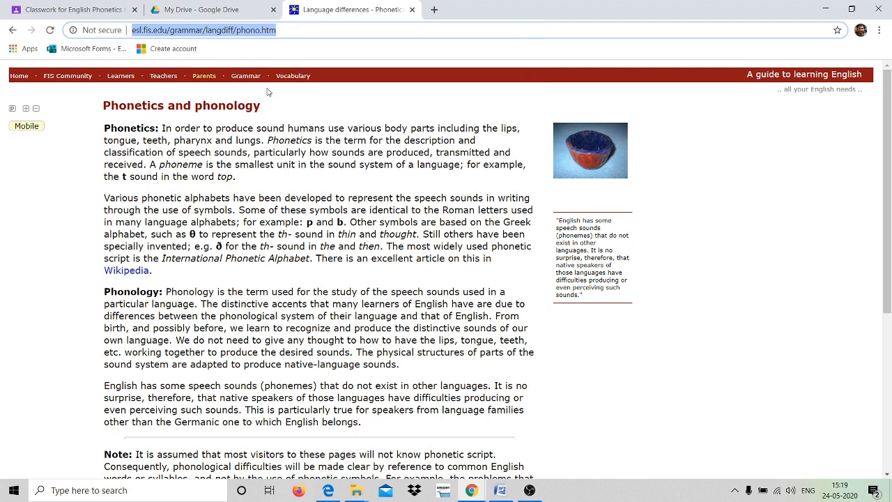
left_click(84, 12)
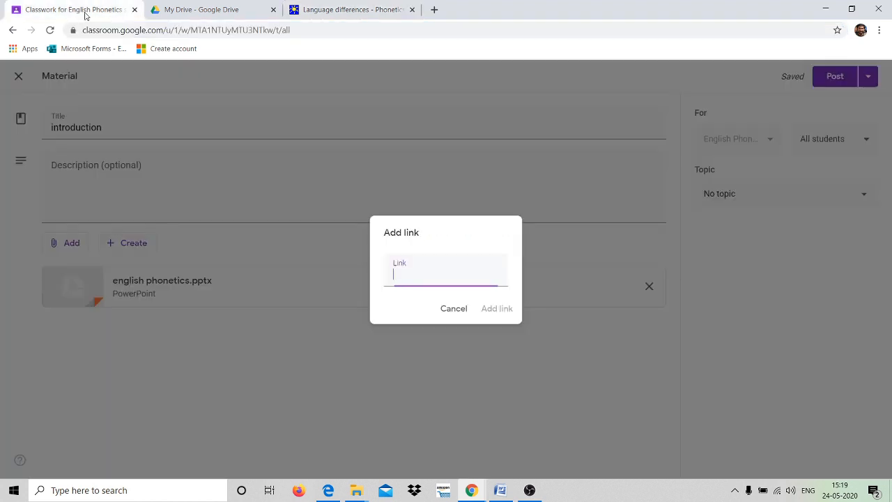
right_click(437, 274)
left_click(464, 367)
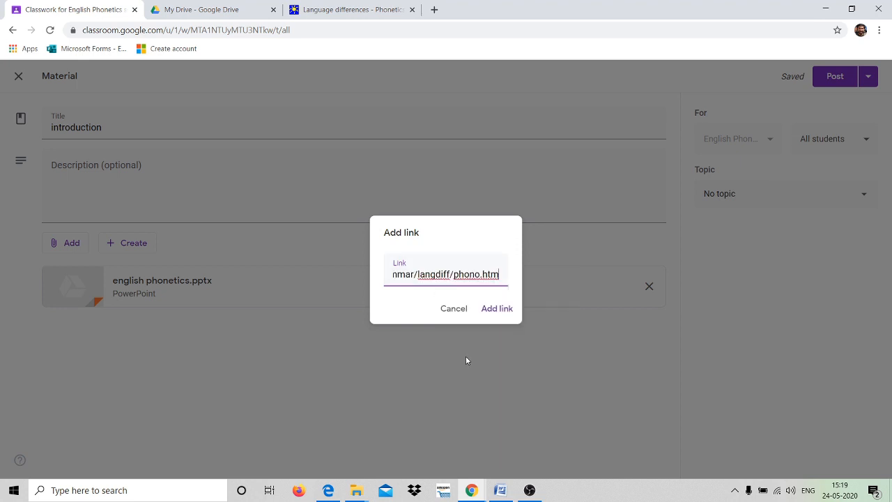
left_click(497, 309)
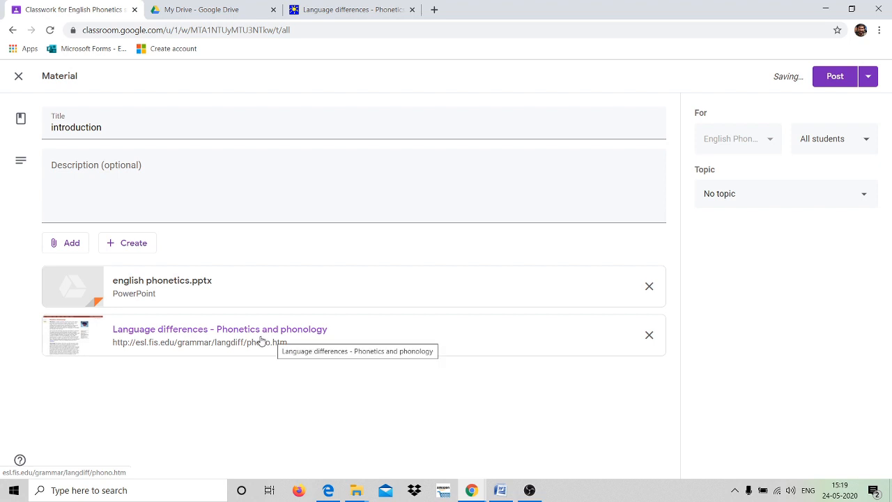
left_click(75, 244)
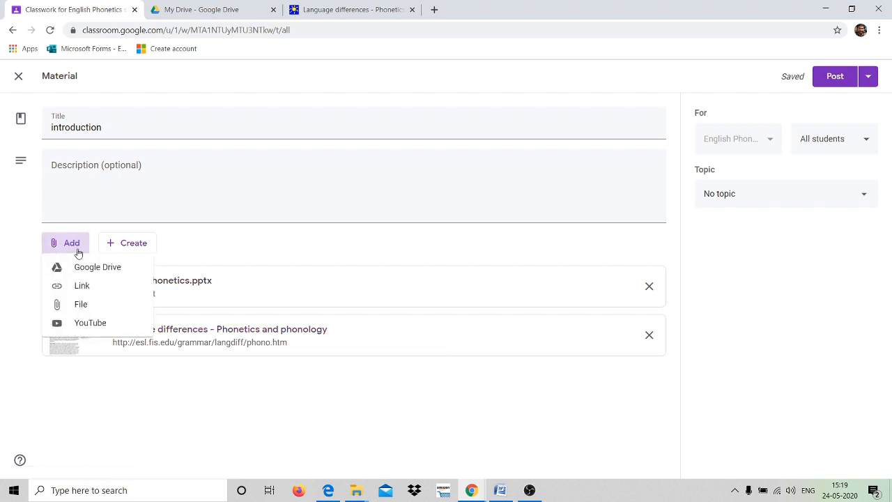
Upload phonetics.pdf from the computer as an attachment, then open the YouTube video dialog.
left_click(86, 305)
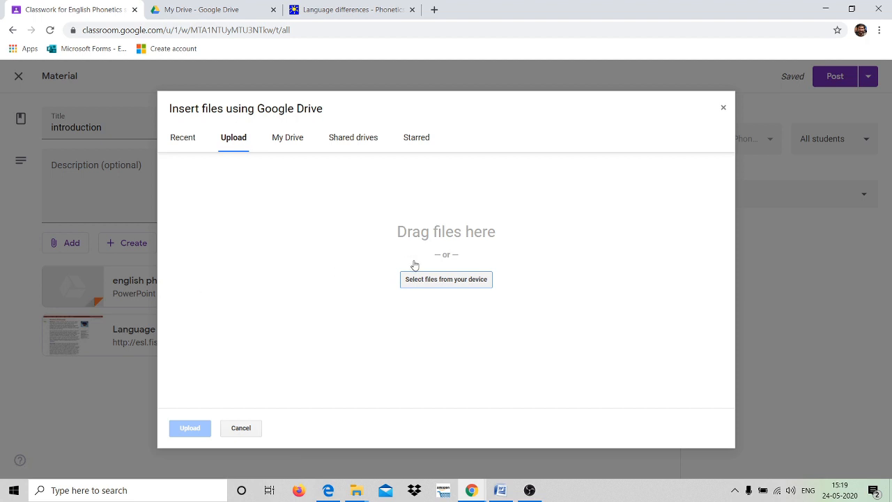
left_click(452, 281)
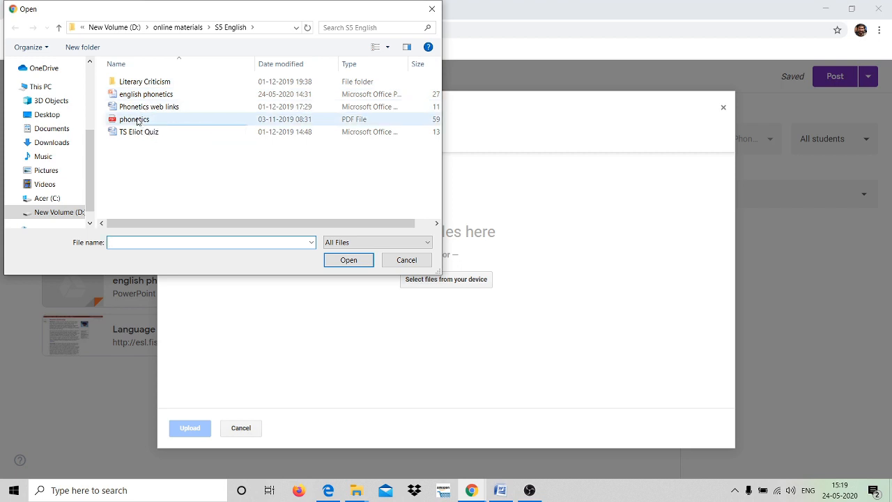
left_click(138, 120)
left_click(348, 260)
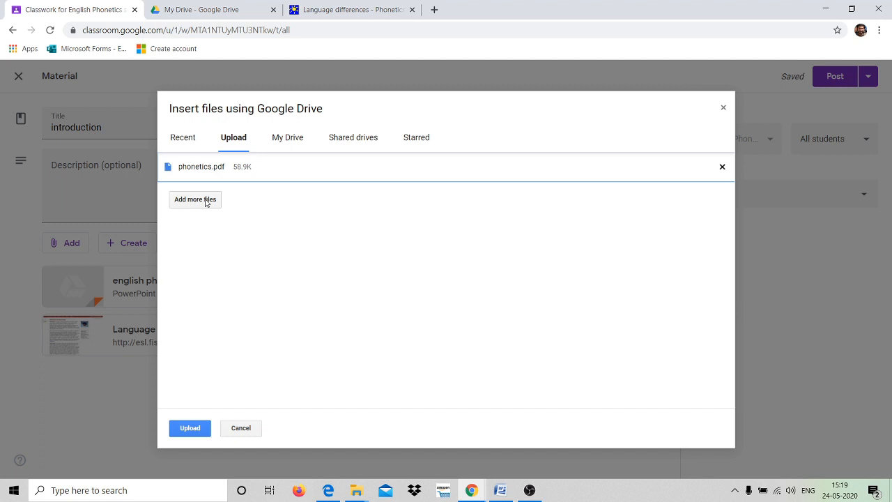
left_click(189, 428)
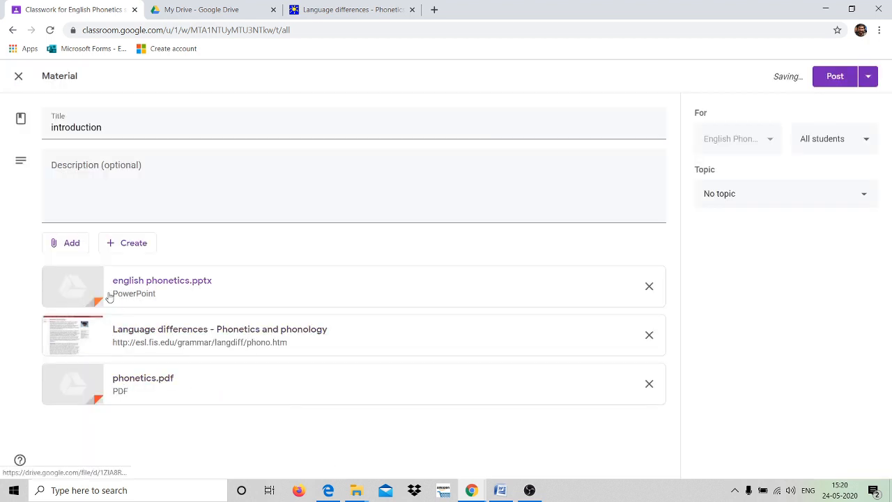
left_click(73, 244)
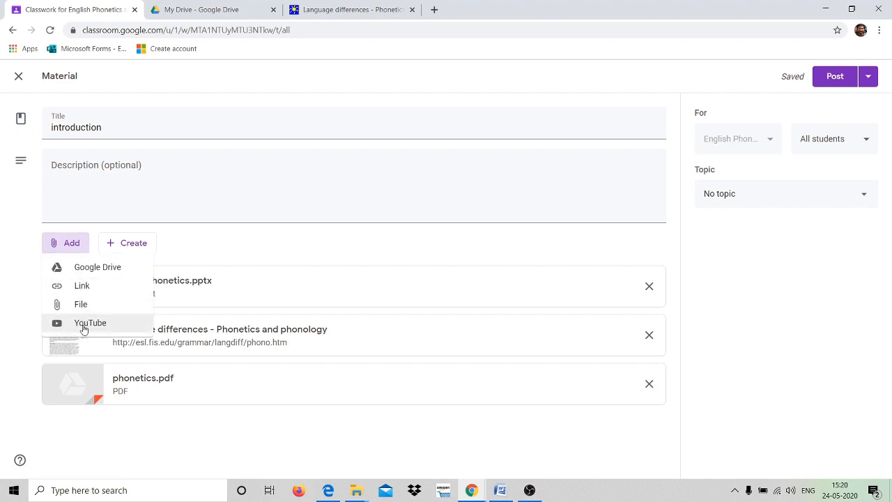
left_click(88, 324)
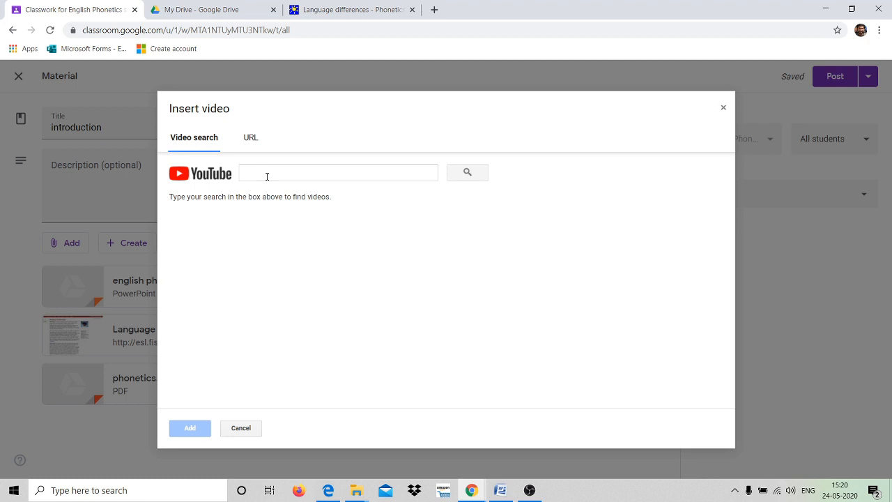
Try searching 'c' in Insert video, switch to URL entry, and open a new browser tab.
left_click(267, 176)
type("consonants")
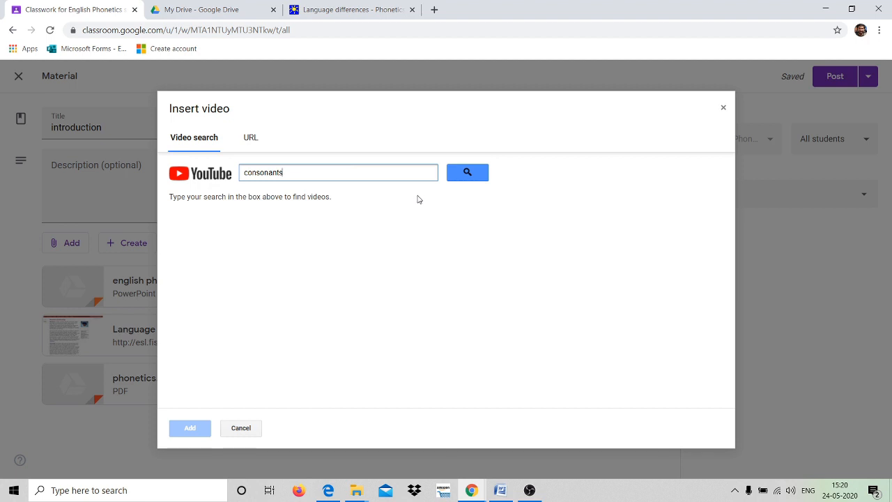
left_click(251, 139)
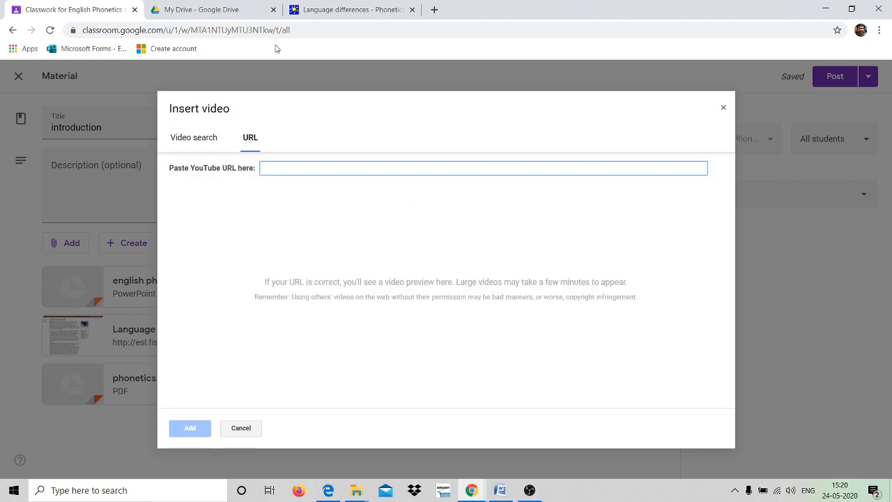
left_click(434, 9)
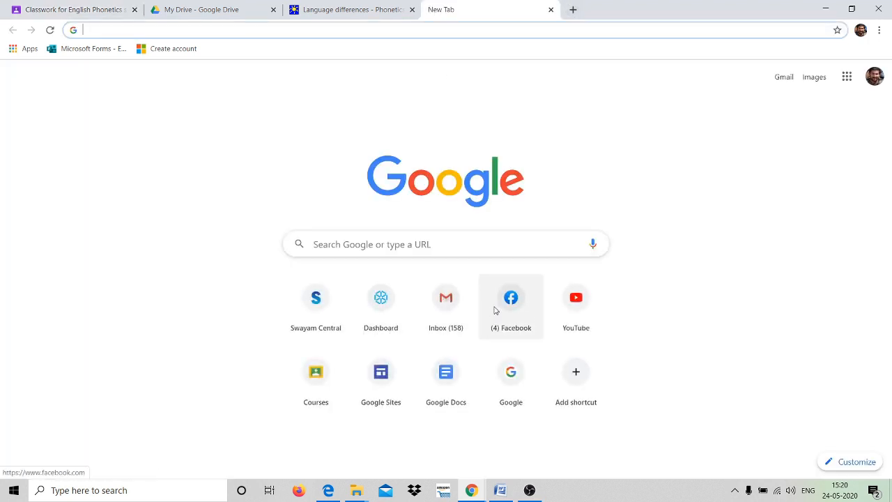
On YouTube, open the channel's 'Introduction to English Phonetics' video from Your channel > Videos.
left_click(582, 302)
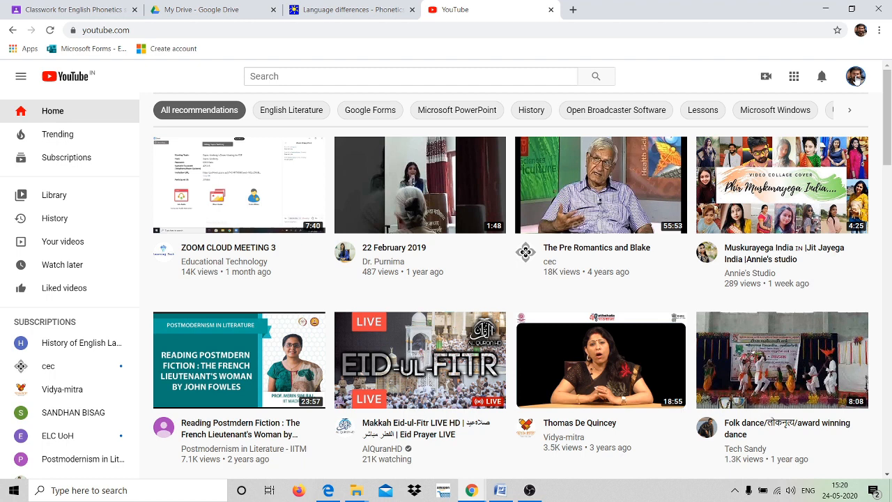
left_click(856, 76)
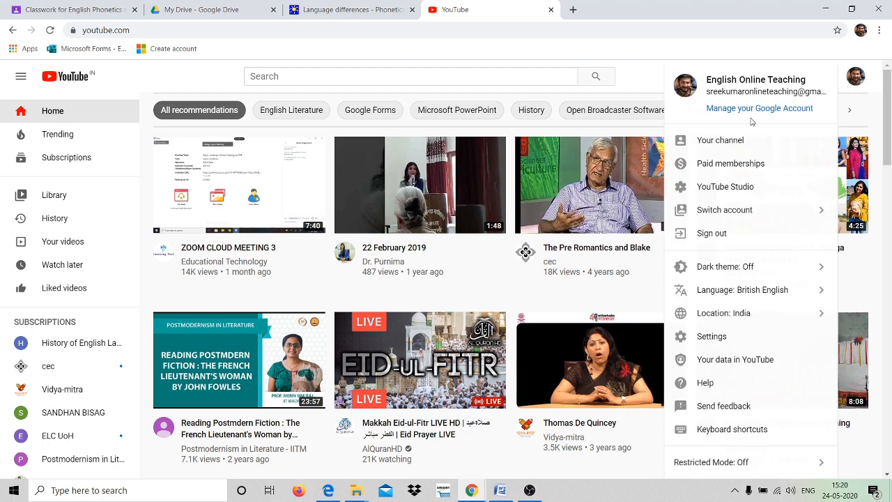
left_click(725, 140)
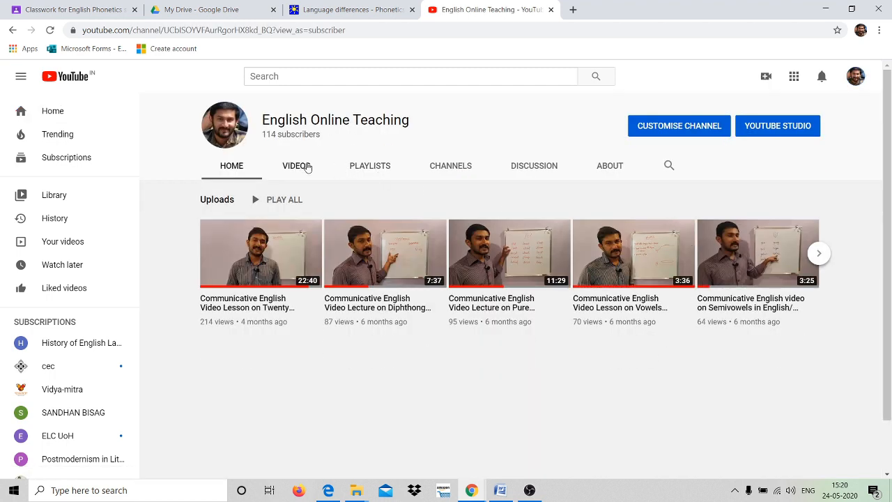
left_click(296, 166)
scroll(573, 267, "down", 2)
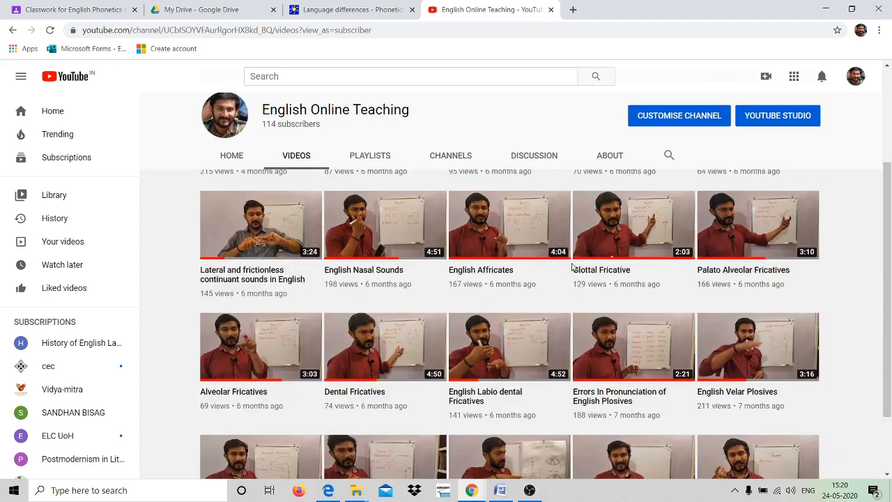
scroll(573, 267, "down", 1)
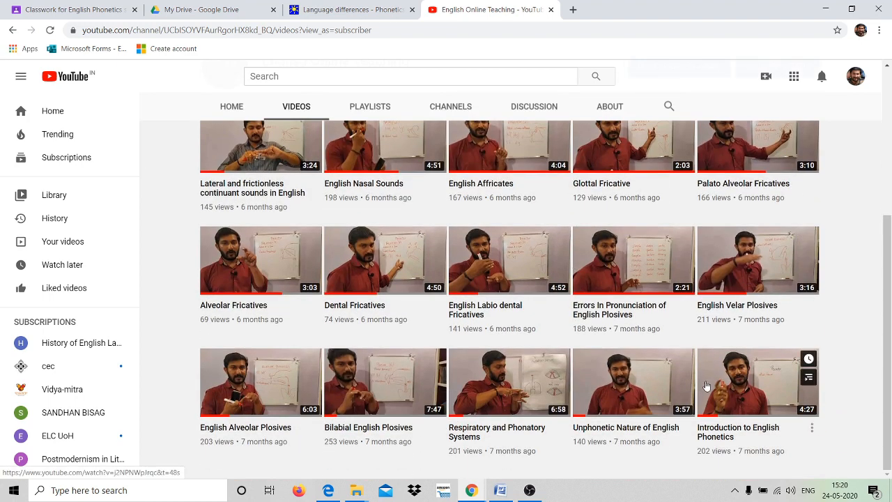
left_click(721, 431)
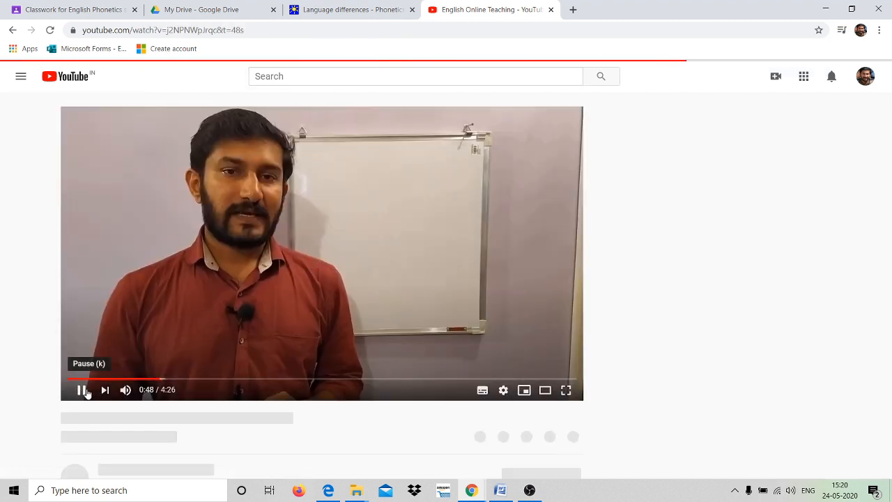
Pause the video at 0:48 and copy its web address from the address bar.
left_click(82, 390)
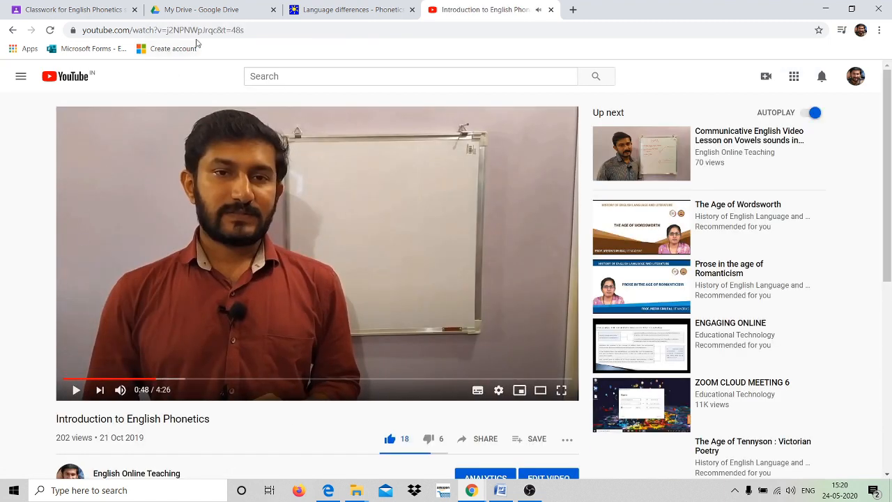
left_click(248, 30)
key("ctrl+c")
right_click(227, 31)
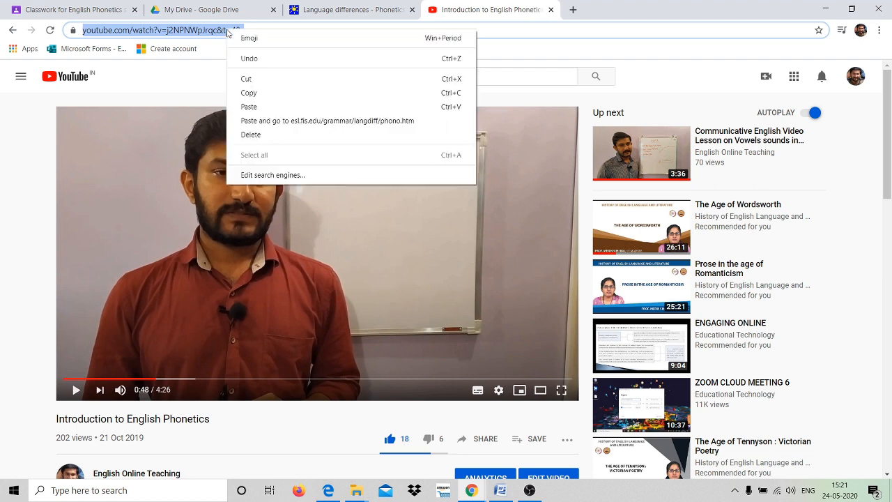
left_click(267, 95)
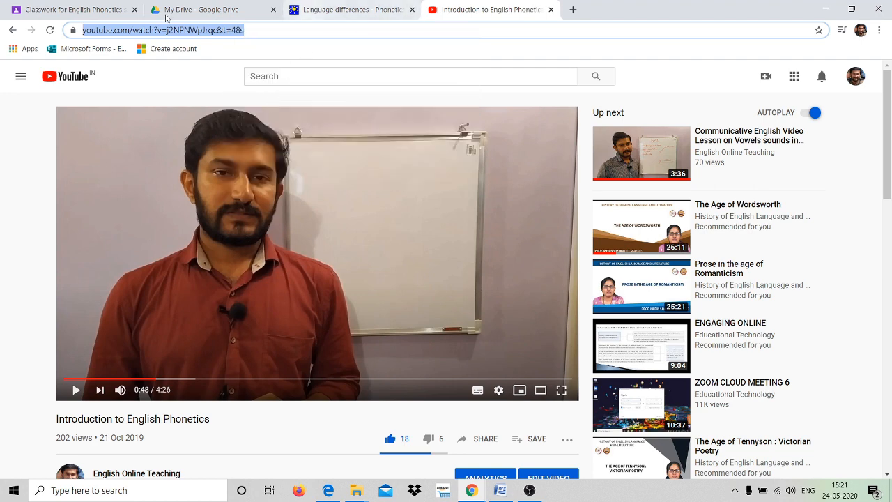
Back in Classroom, paste the YouTube link and add 'Introduction to English Phonetics' as the fourth attachment.
left_click(111, 9)
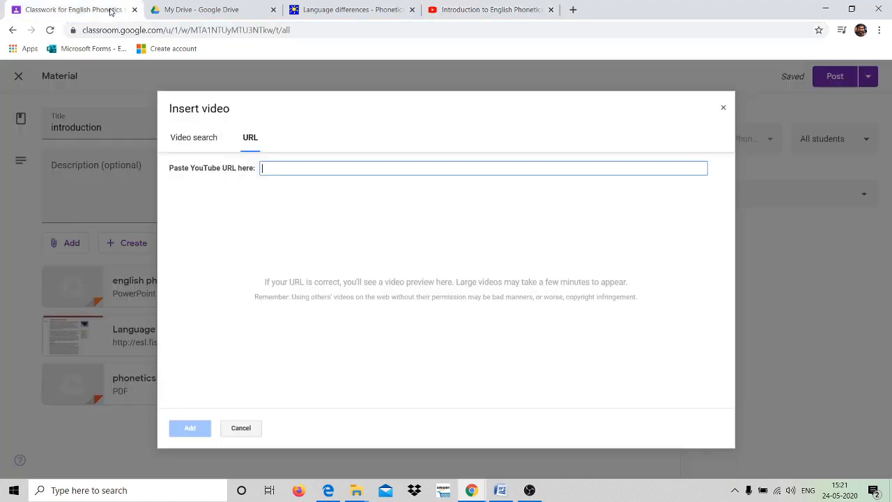
right_click(276, 168)
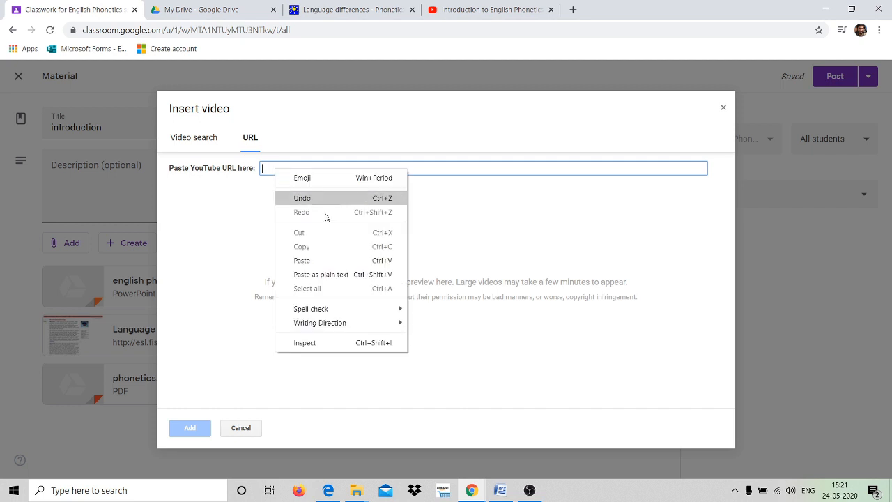
left_click(316, 259)
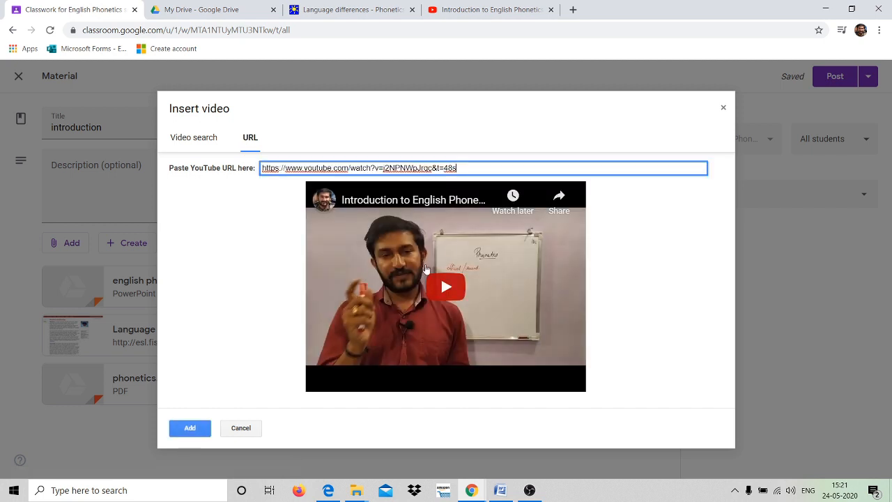
left_click(189, 427)
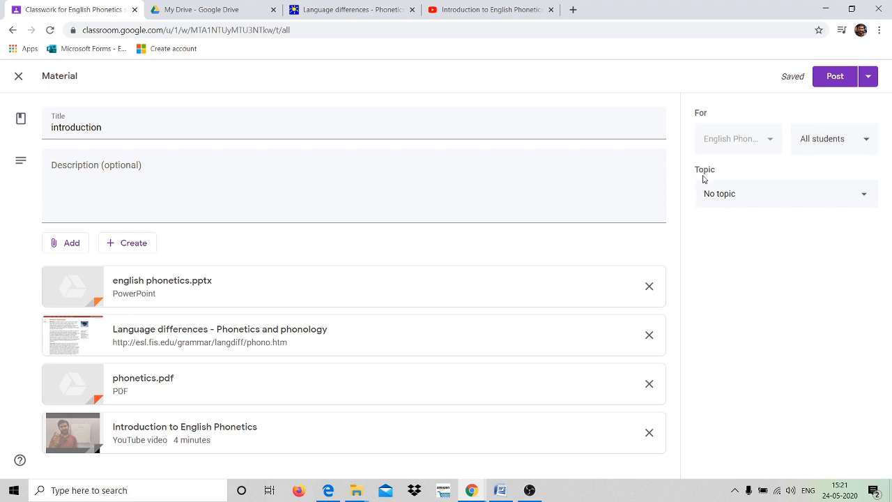
File the material under the Introduction topic, check Schedule without setting it, and post it now.
left_click(862, 196)
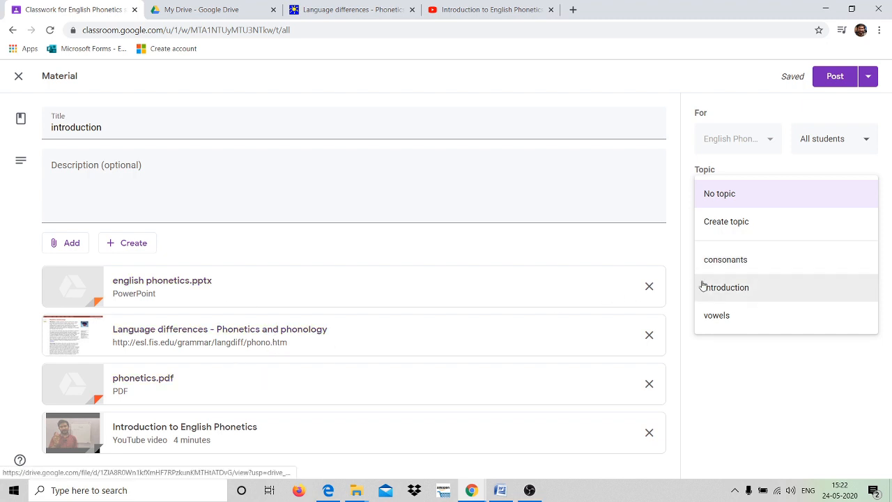
left_click(753, 289)
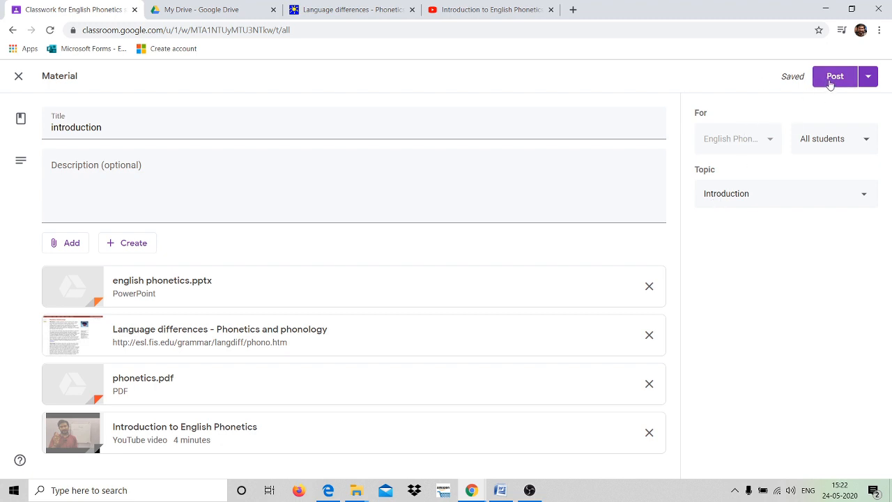
left_click(868, 77)
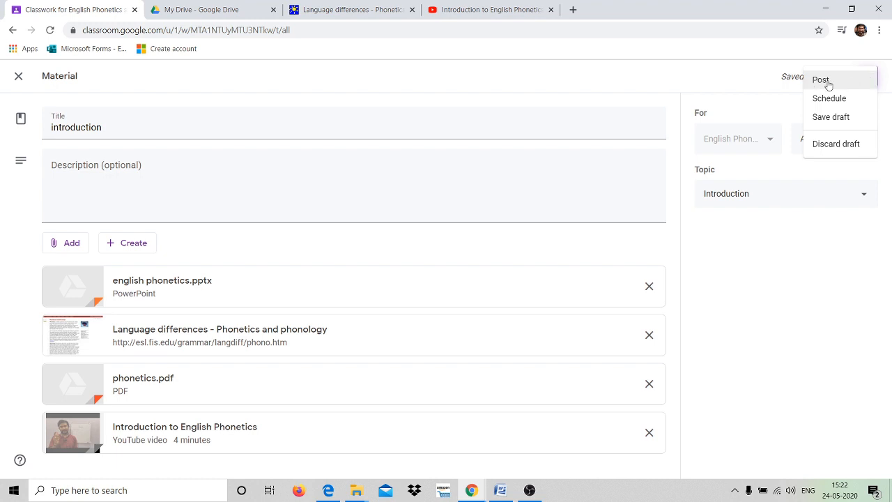
left_click(837, 101)
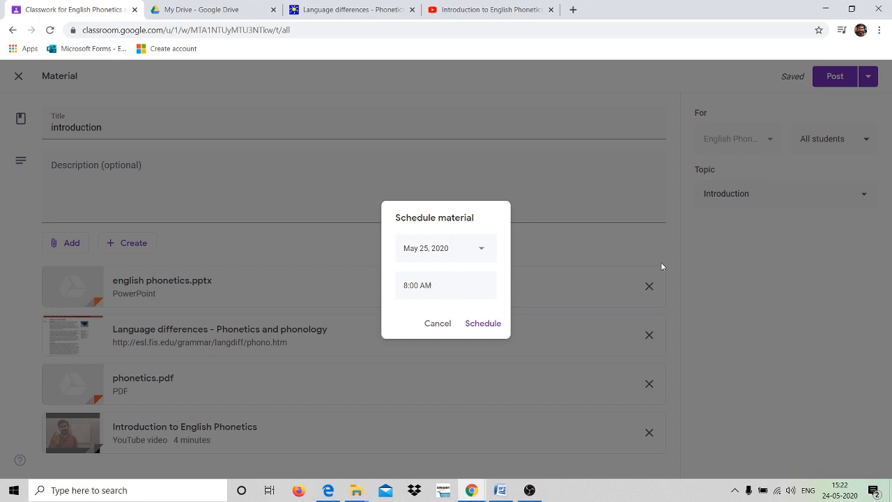
left_click(439, 324)
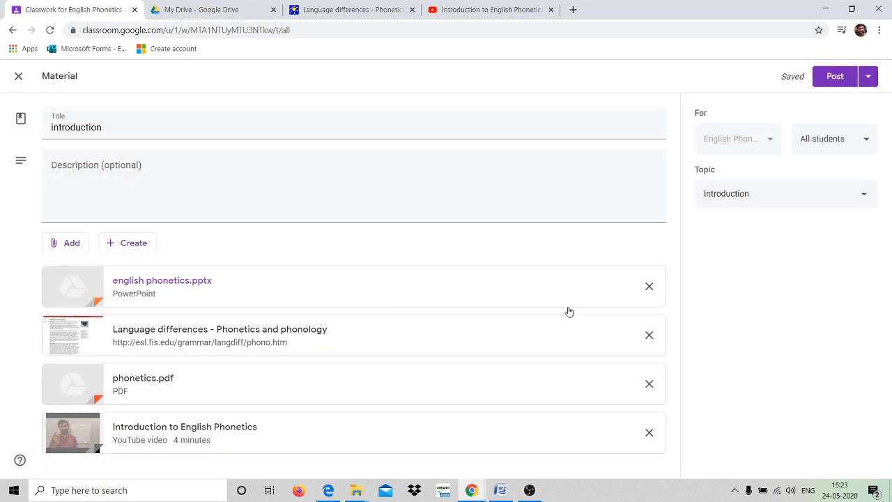
left_click(840, 81)
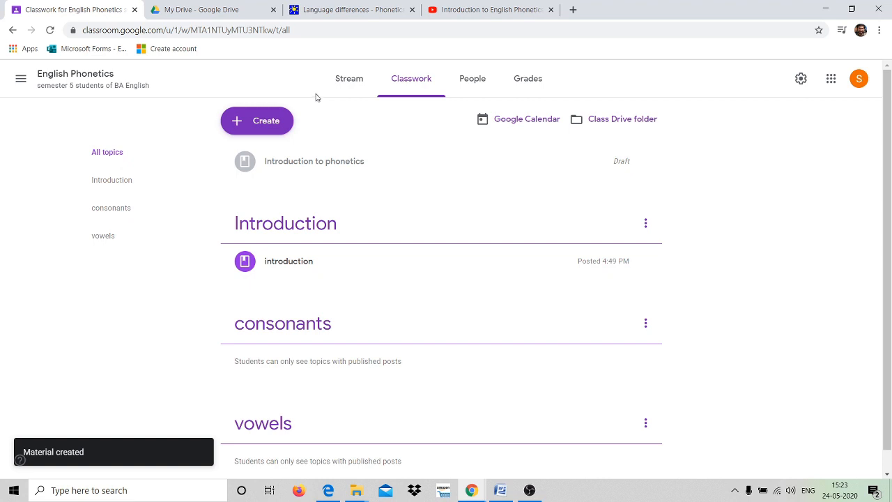
Review the Stream, Classwork and Introduction topic pages, then bring up the Create choices.
left_click(343, 83)
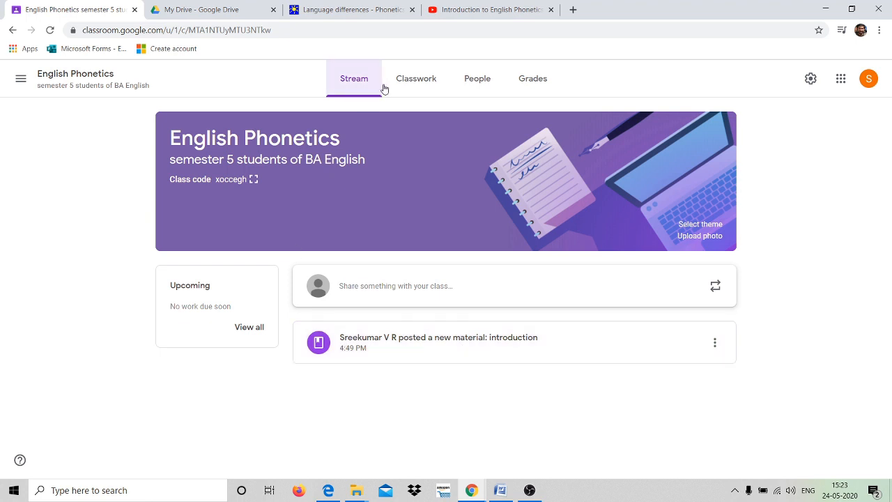
left_click(409, 84)
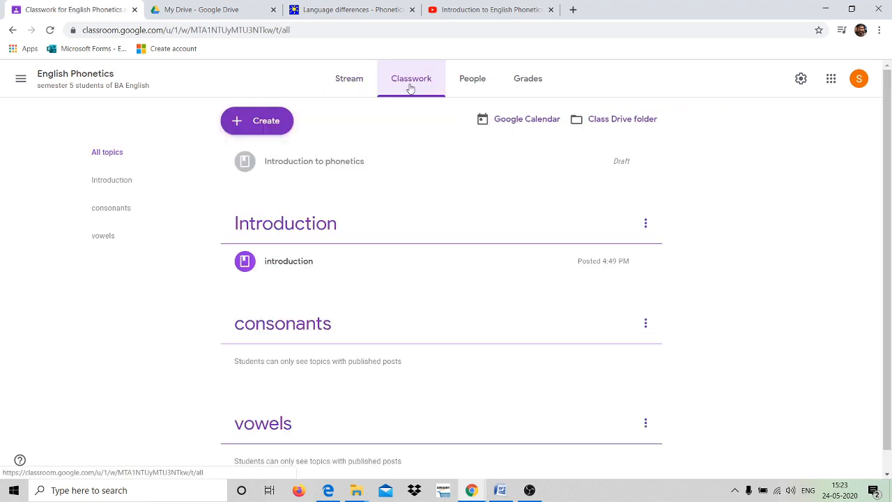
left_click(304, 223)
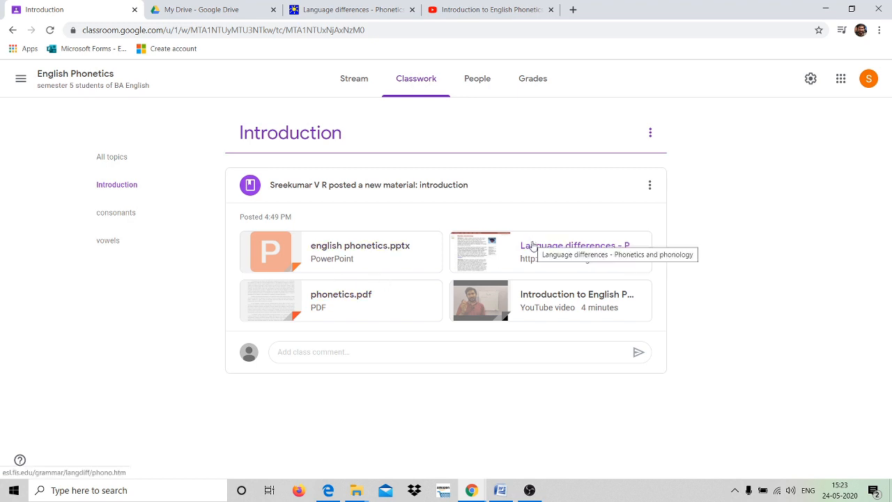
left_click(270, 121)
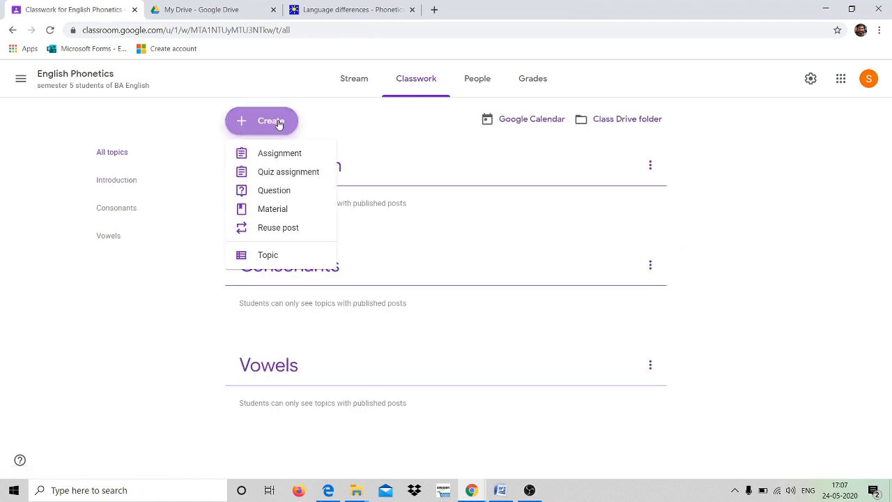
Start a new material, look at its attachment options, then view the empty English Phonetics Grades page.
left_click(278, 208)
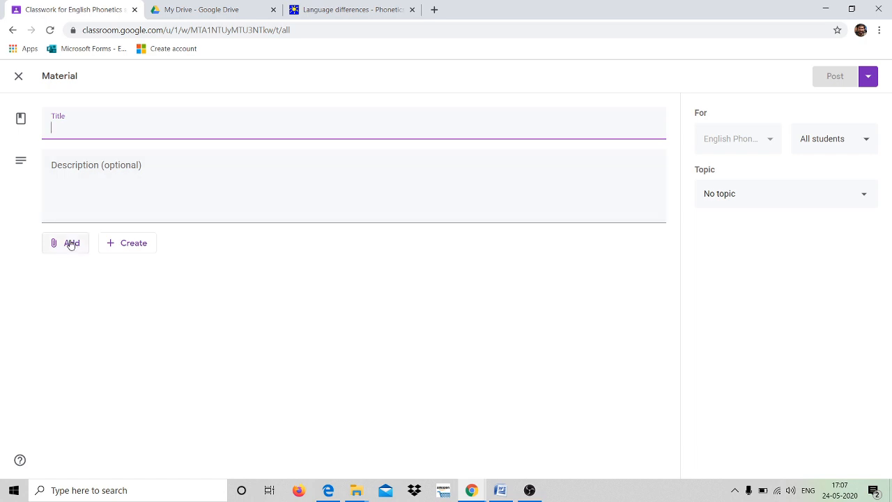
left_click(137, 247)
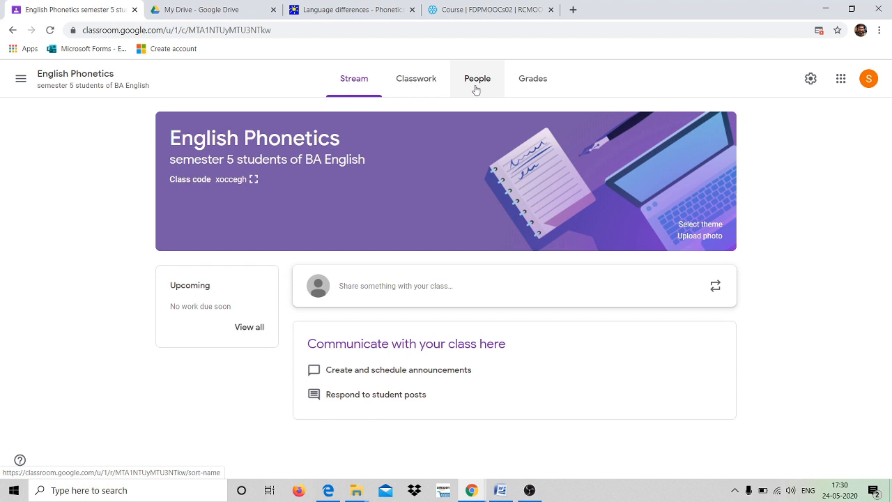
left_click(529, 84)
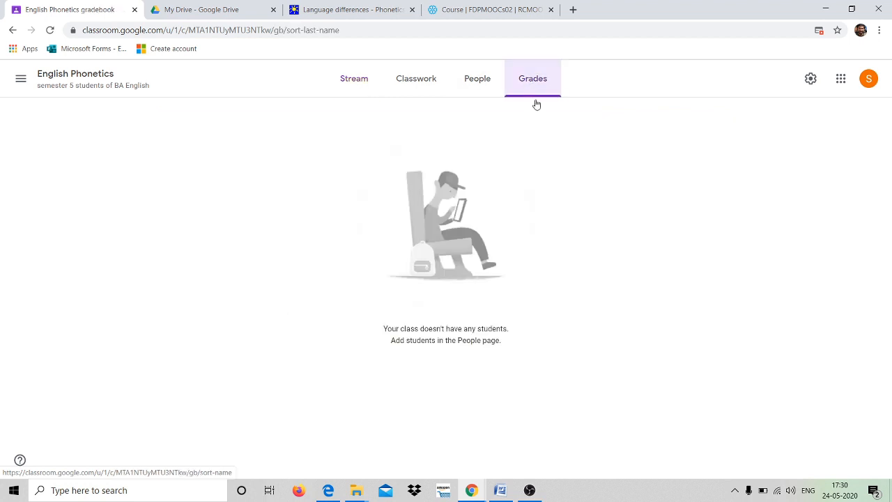